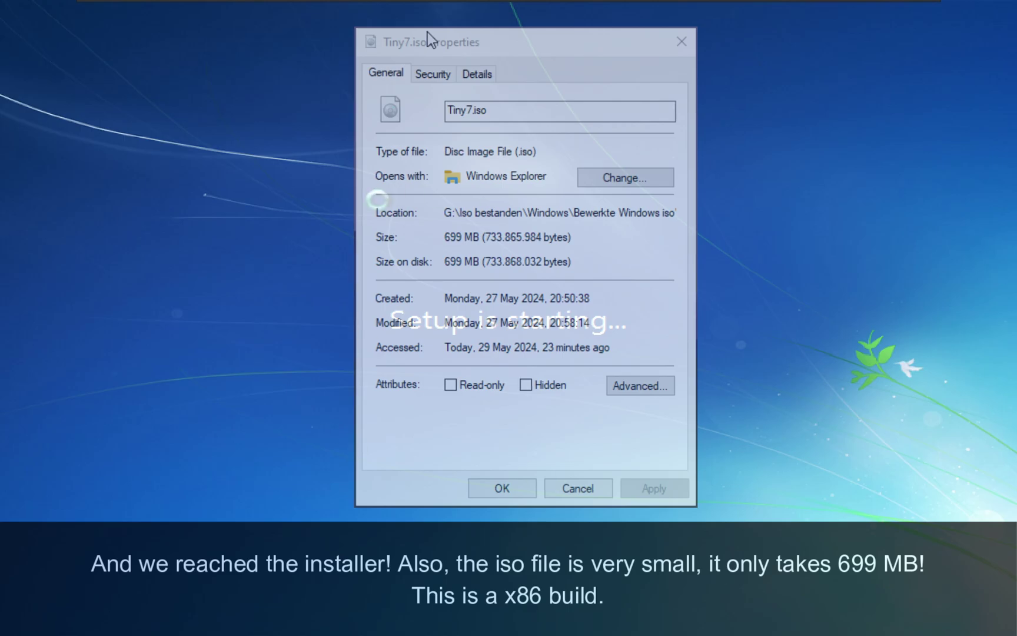
# - Select Disk 0 Unallocated Space as the installation target and start installing Windows
pyautogui.moveTo(427, 32); pyautogui.dragTo(426, 31)
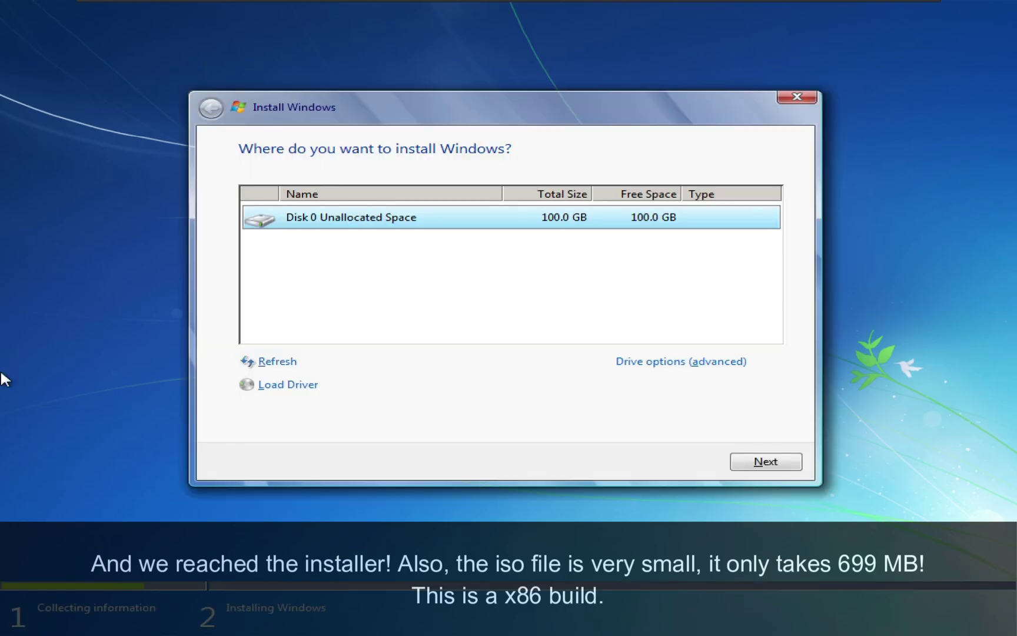
pyautogui.click(508, 250)
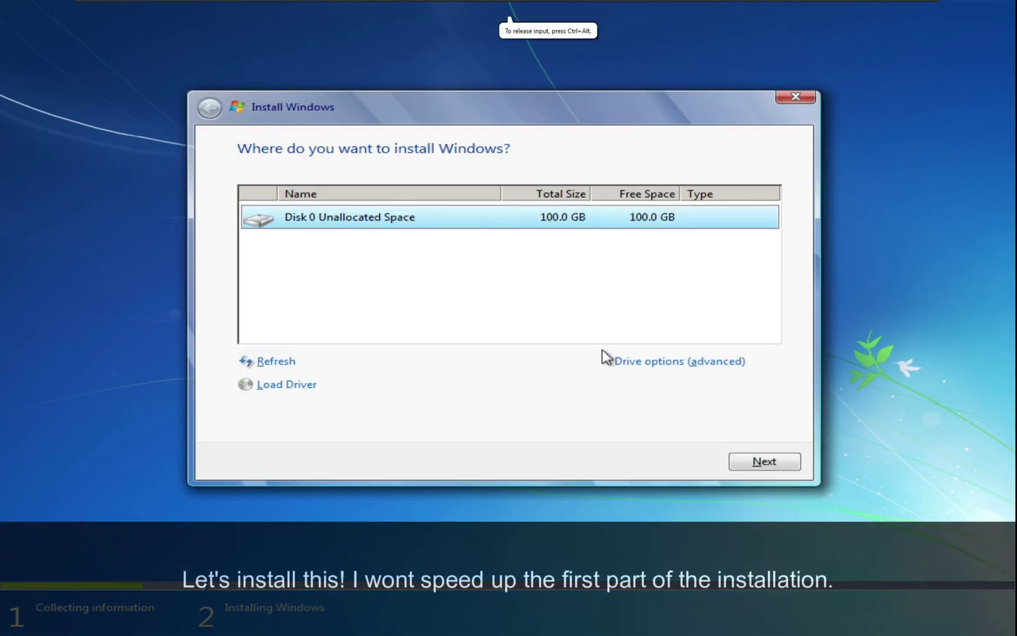
pyautogui.click(766, 461)
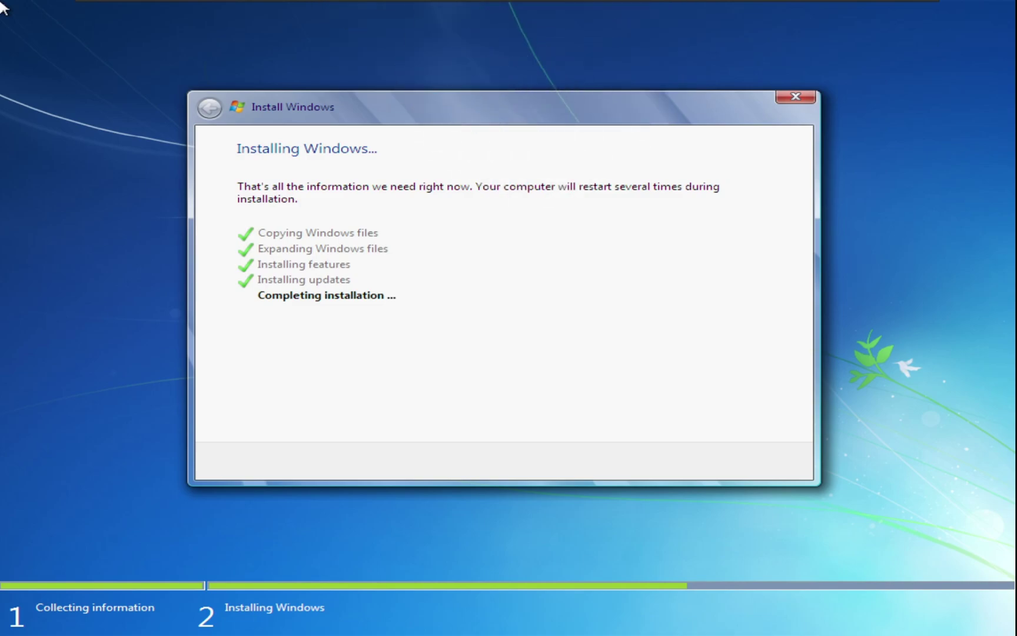
# - Try to cancel the running Windows installation from its setup window and dismiss the warning
pyautogui.click(783, 97)
pyautogui.moveTo(512, 256); pyautogui.dragTo(448, 269)
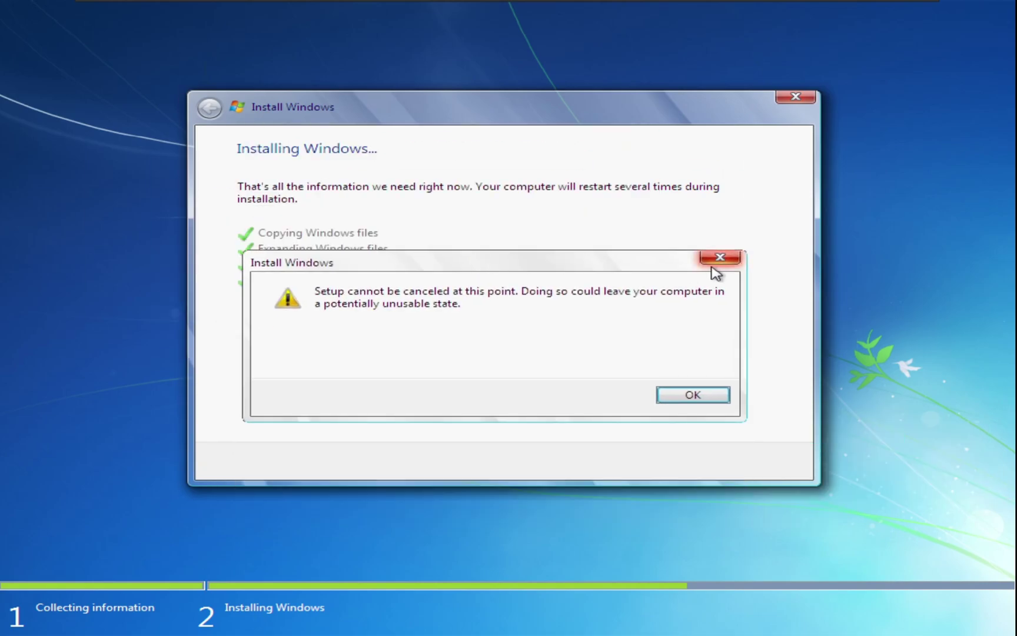
pyautogui.click(715, 261)
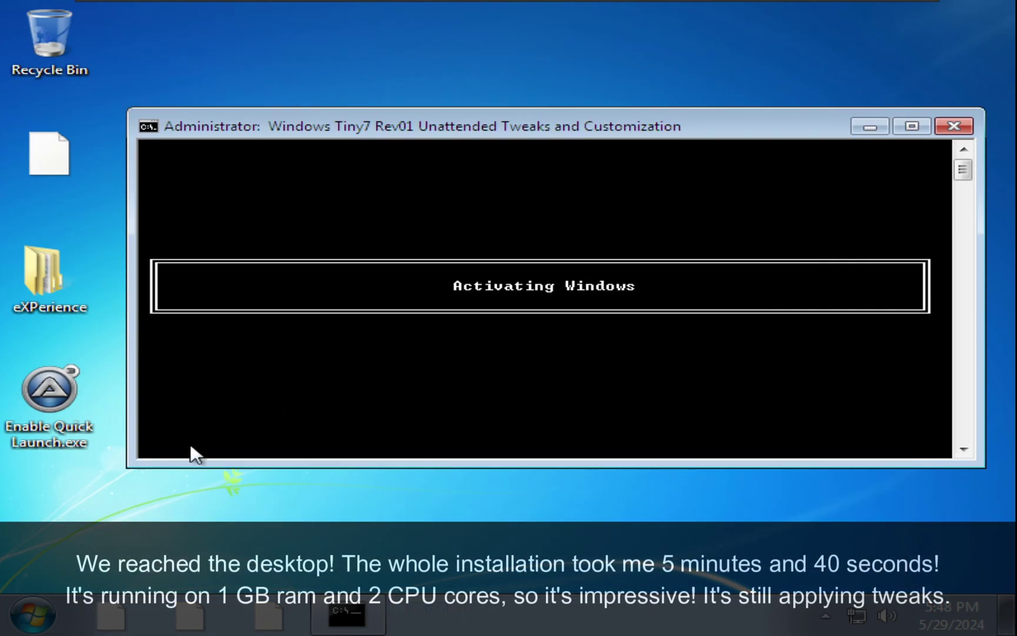
# - Browse the Start menu's full program list, including the Accessories folder, while the tweaks script runs
pyautogui.click(46, 610)
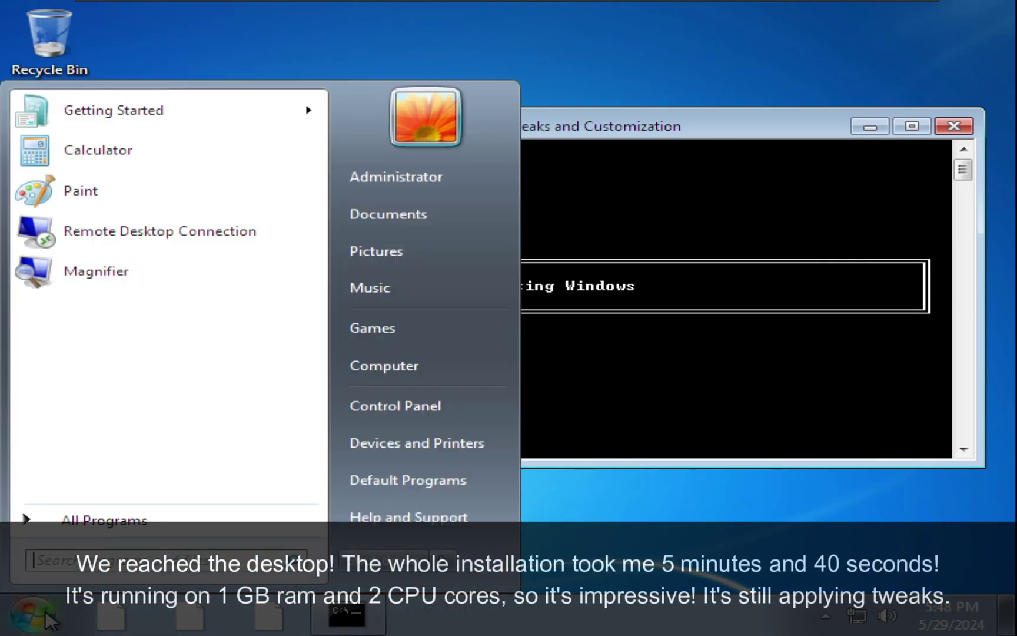
pyautogui.click(45, 610)
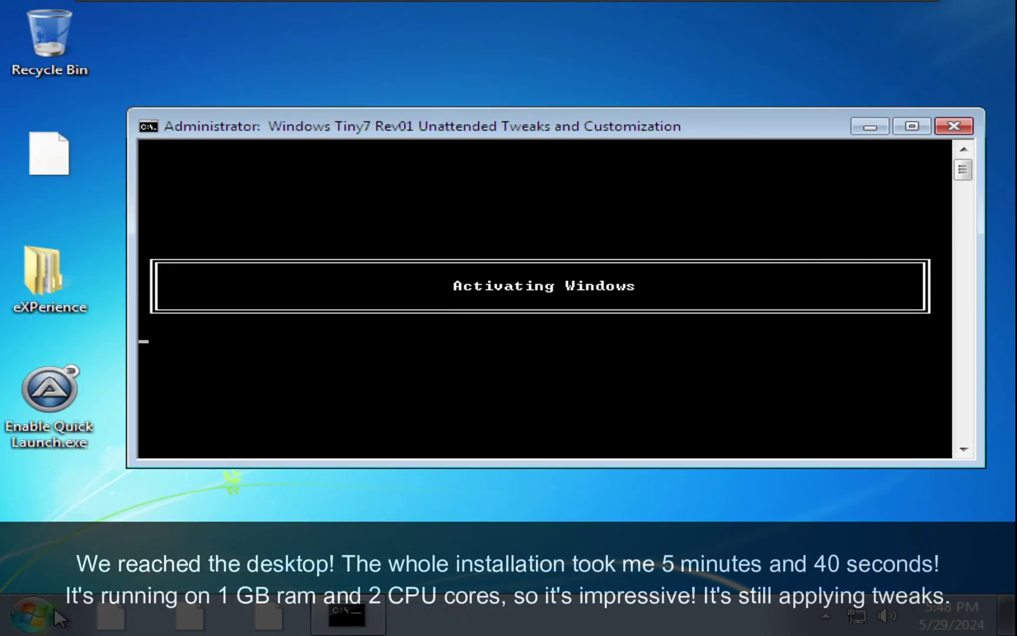
pyautogui.click(32, 614)
pyautogui.click(53, 518)
pyautogui.click(80, 323)
pyautogui.scroll(-1, 118, 300)
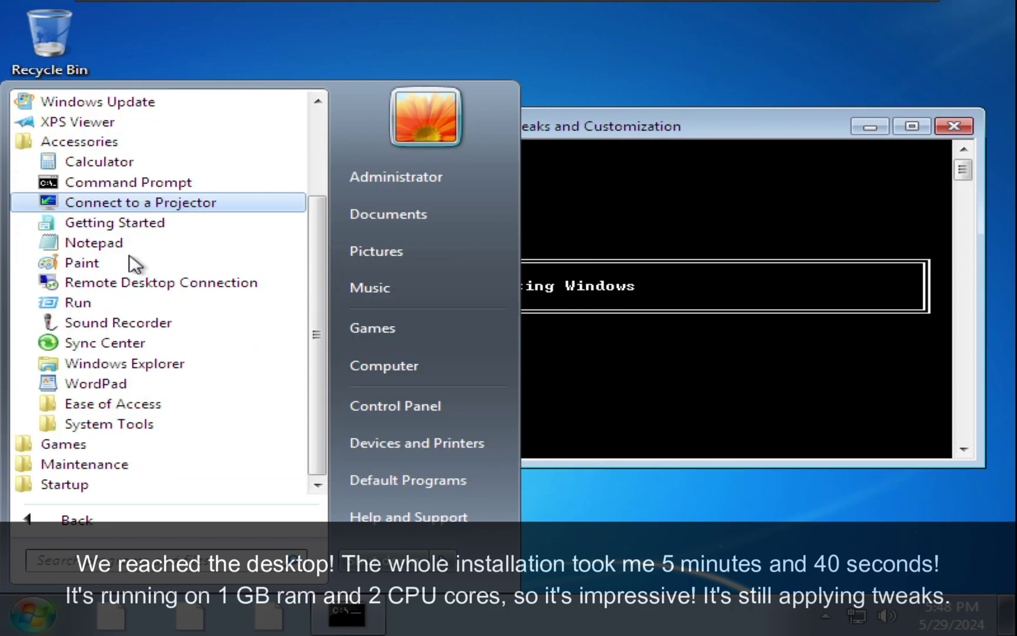
pyautogui.scroll(3, 132, 452)
pyautogui.click(211, 266)
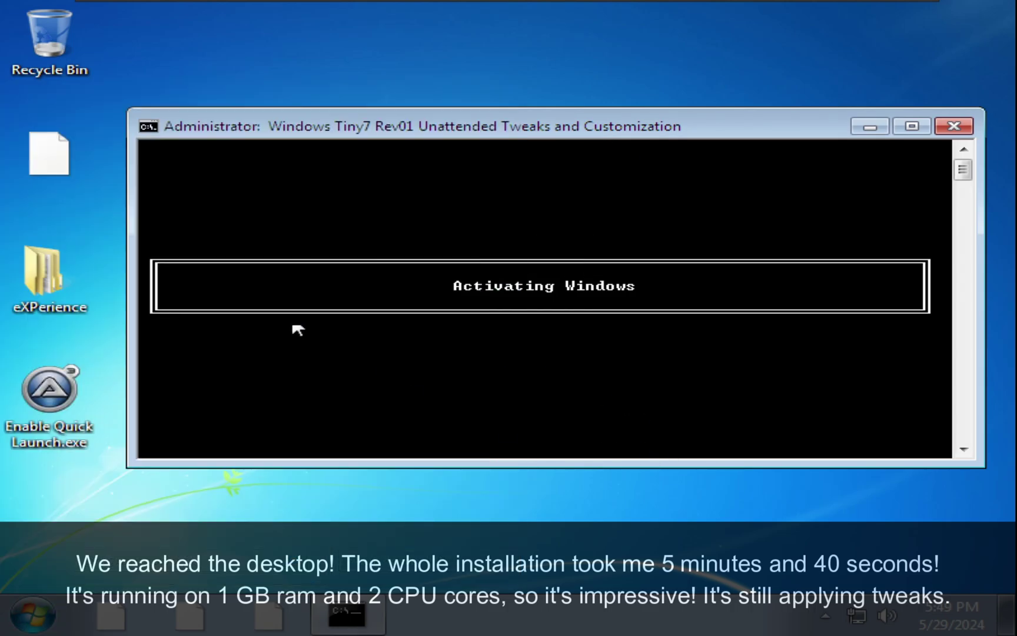
pyautogui.moveTo(465, 125); pyautogui.dragTo(409, 146)
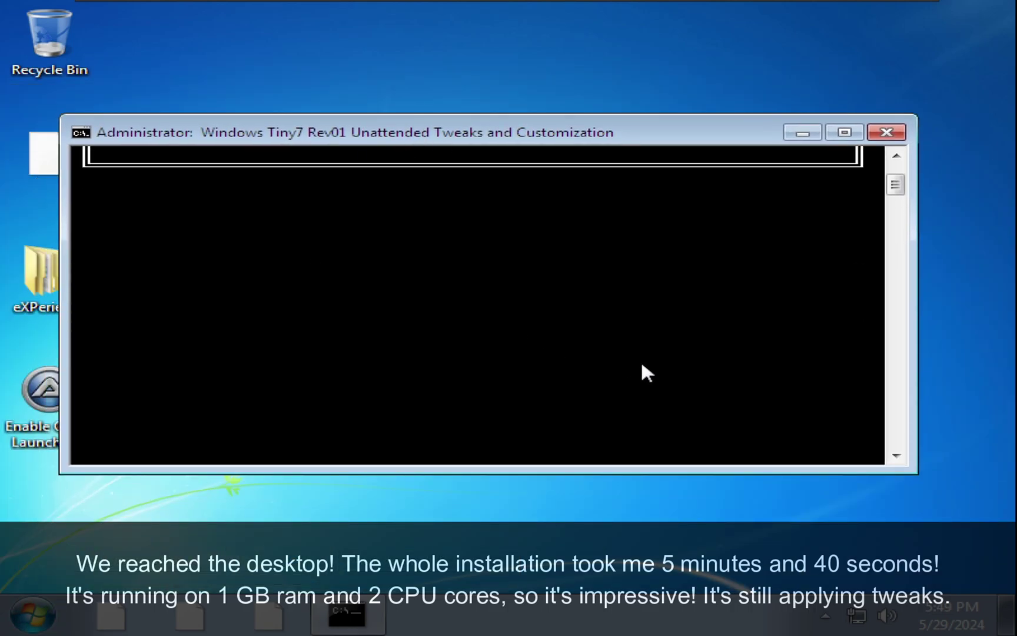
pyautogui.rightClick(487, 612)
pyautogui.click(442, 566)
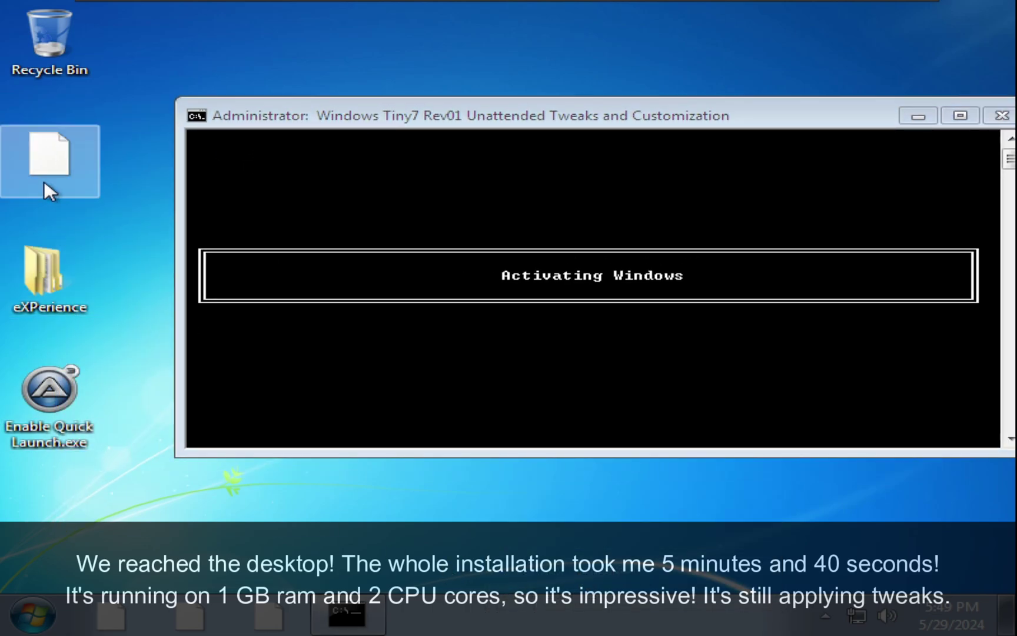
pyautogui.moveTo(459, 116); pyautogui.dragTo(363, 117)
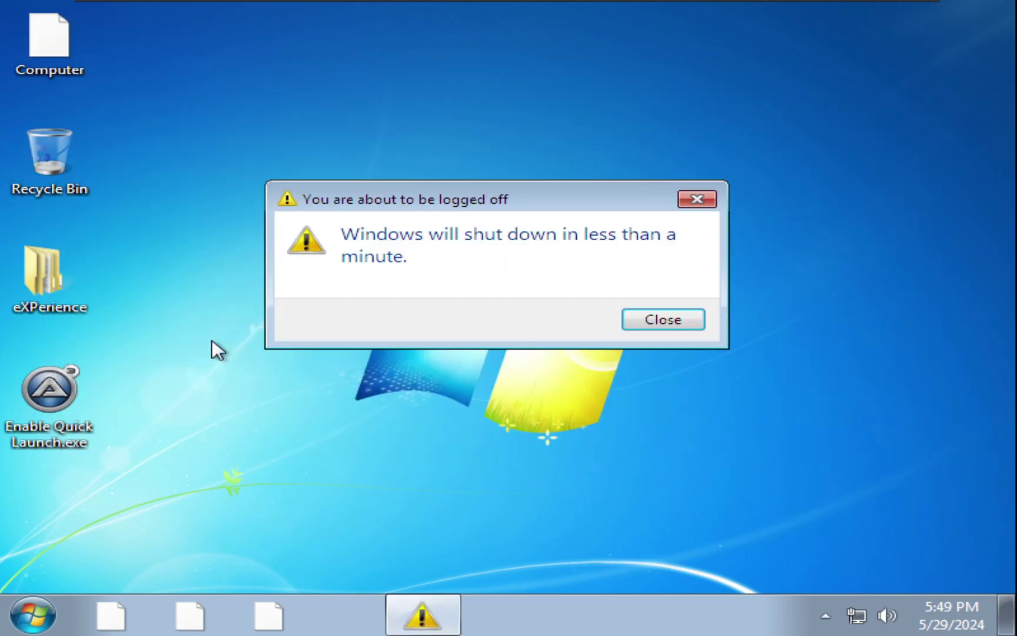
# - Close the notice about Windows shutting down
pyautogui.click(627, 317)
pyautogui.click(35, 612)
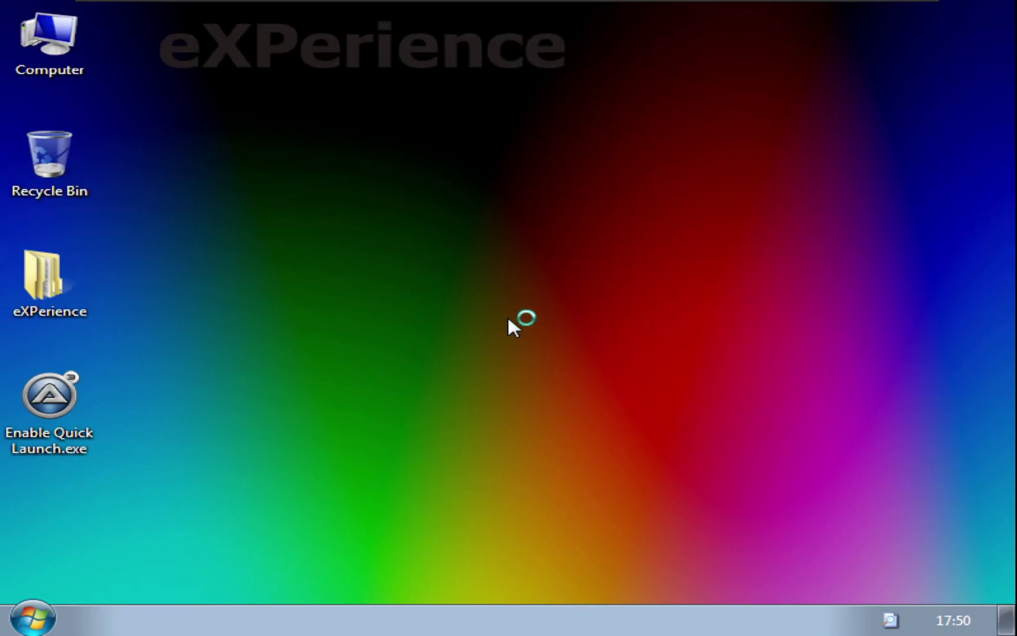
pyautogui.moveTo(250, 118); pyautogui.dragTo(418, 416)
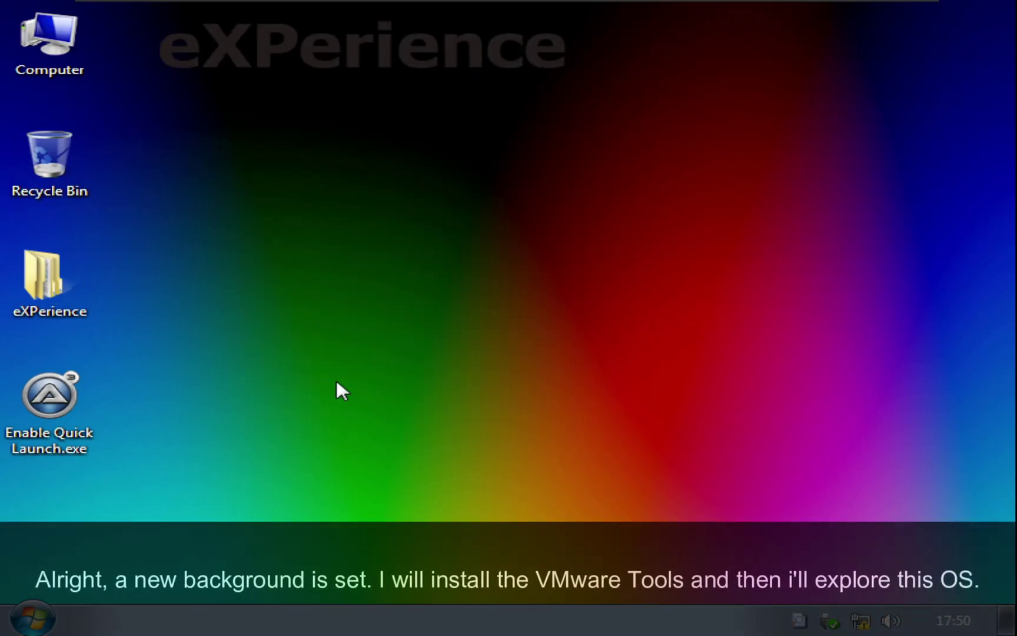
pyautogui.rightClick(337, 380)
pyautogui.click(307, 417)
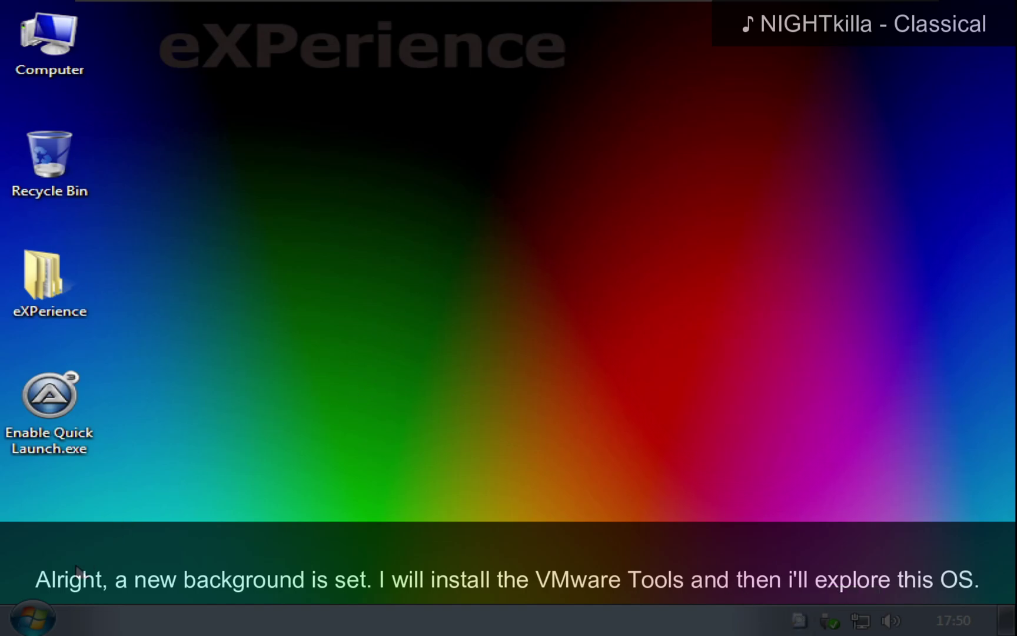
# - Look through the Start menu's program list, expanding the Games and Accessories folders
pyautogui.click(34, 617)
pyautogui.click(86, 536)
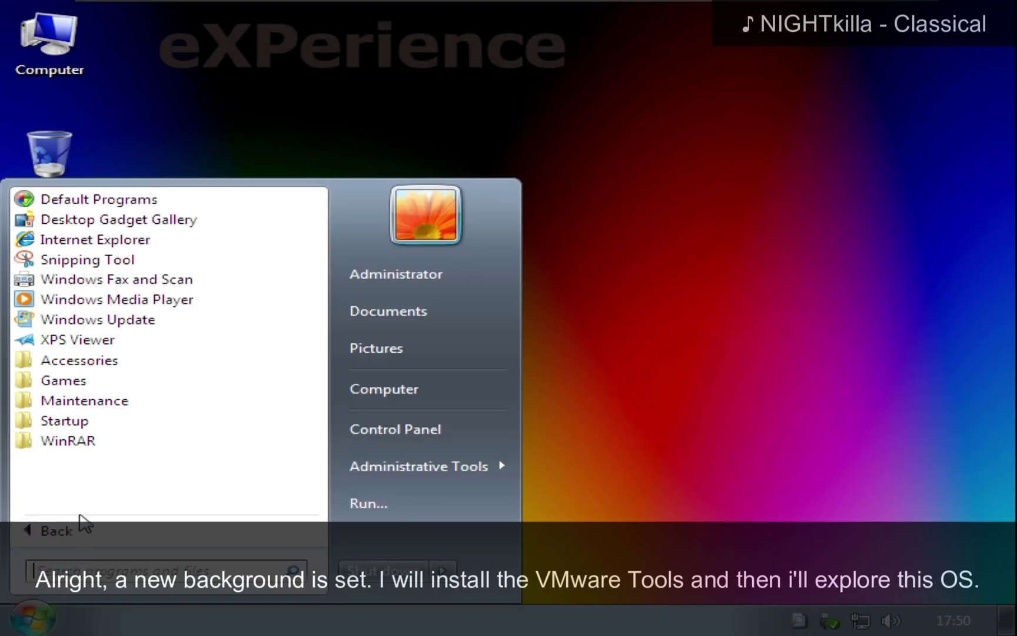
pyautogui.click(62, 380)
pyautogui.click(64, 357)
pyautogui.scroll(-2, 68, 342)
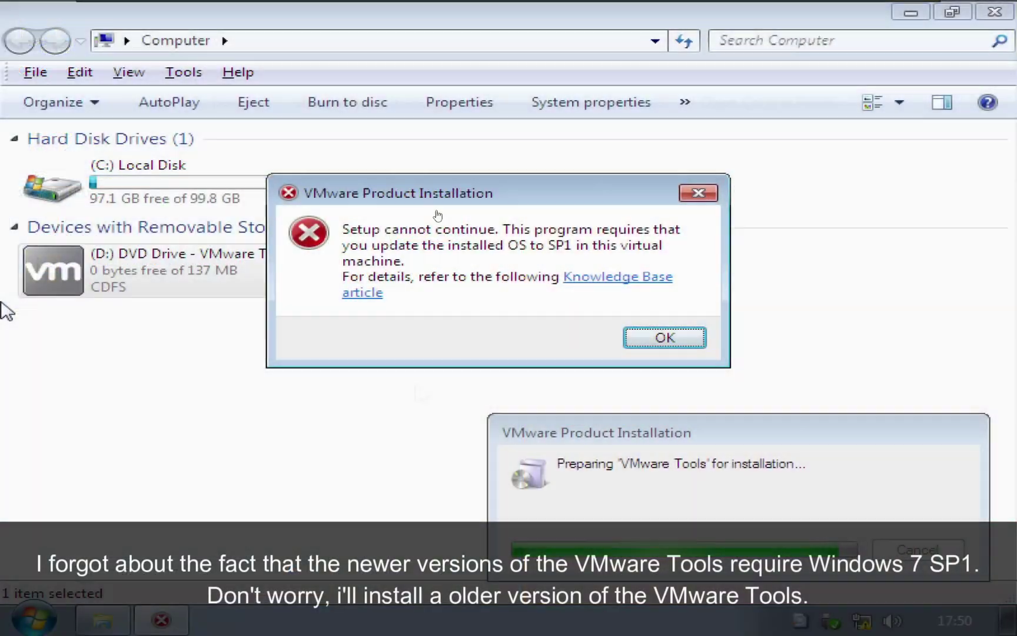
# - Dismiss the VMware Tools installer's error about the required service pack
pyautogui.click(438, 282)
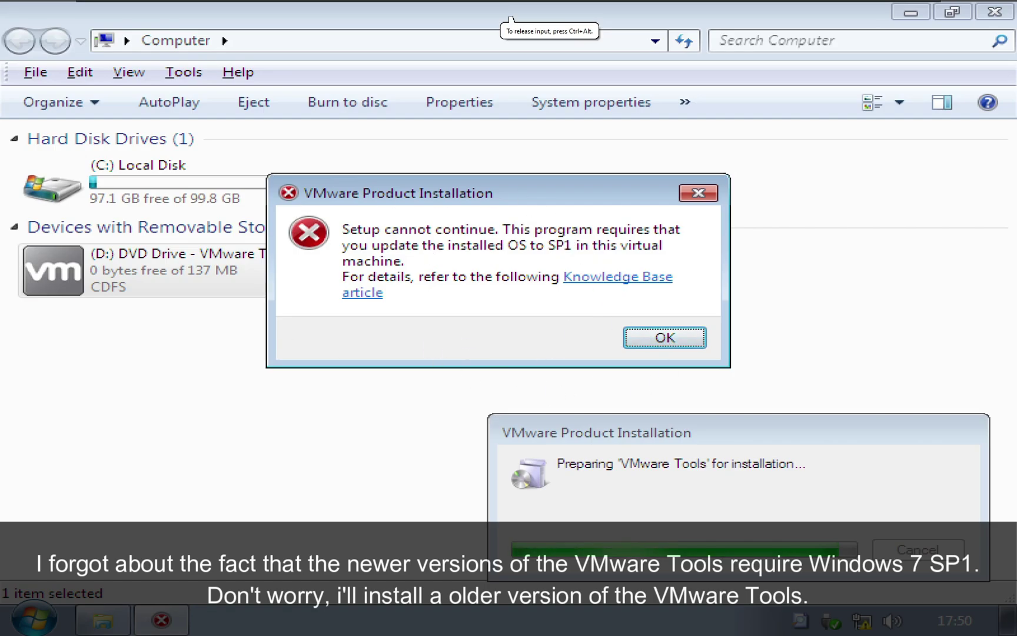
pyautogui.click(683, 338)
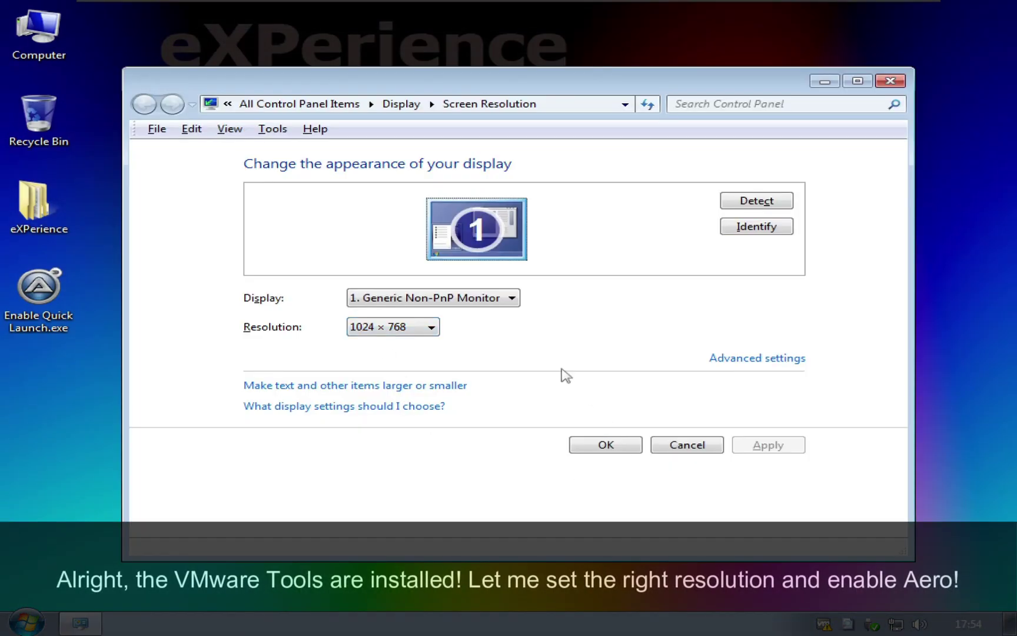
# - Set the screen resolution to 1920 × 1200, keep the changes and close the display settings
pyautogui.click(415, 327)
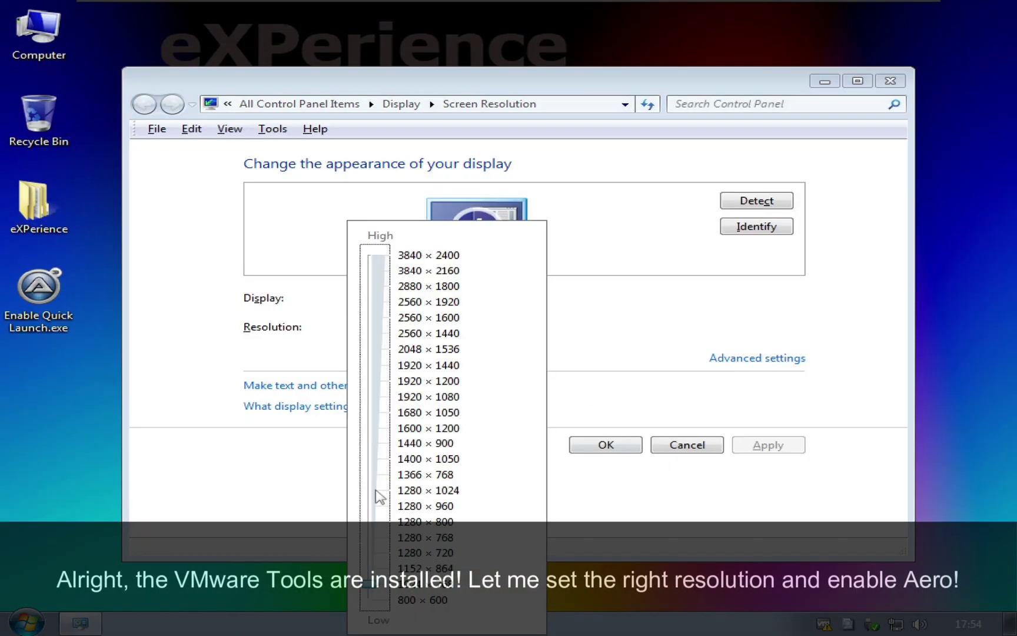
pyautogui.moveTo(379, 495); pyautogui.dragTo(384, 379)
pyautogui.click(764, 447)
pyautogui.click(764, 447)
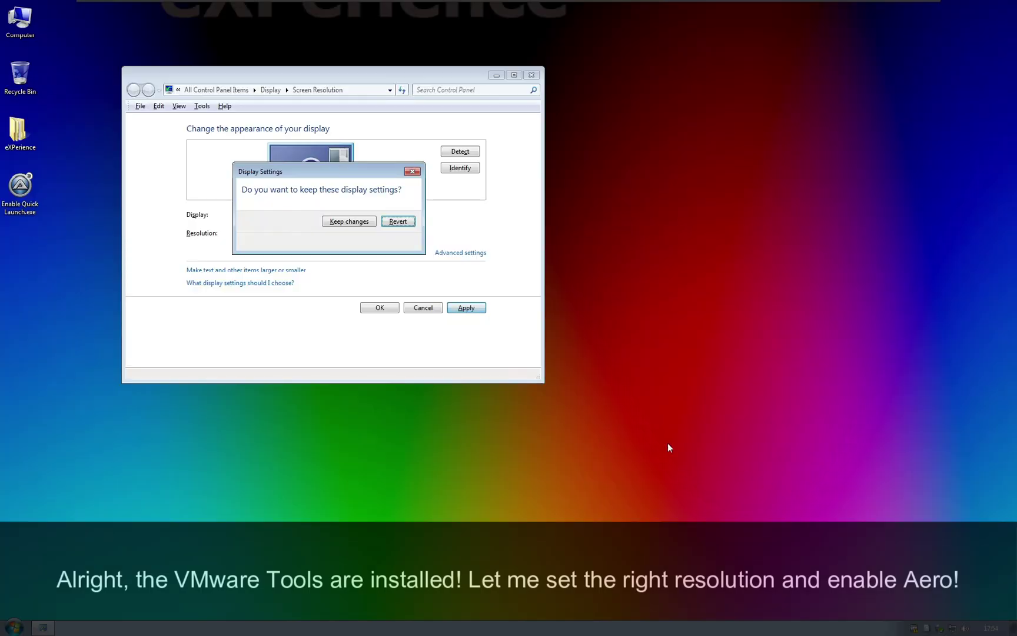
pyautogui.click(345, 220)
pyautogui.moveTo(247, 82); pyautogui.dragTo(346, 154)
pyautogui.click(633, 147)
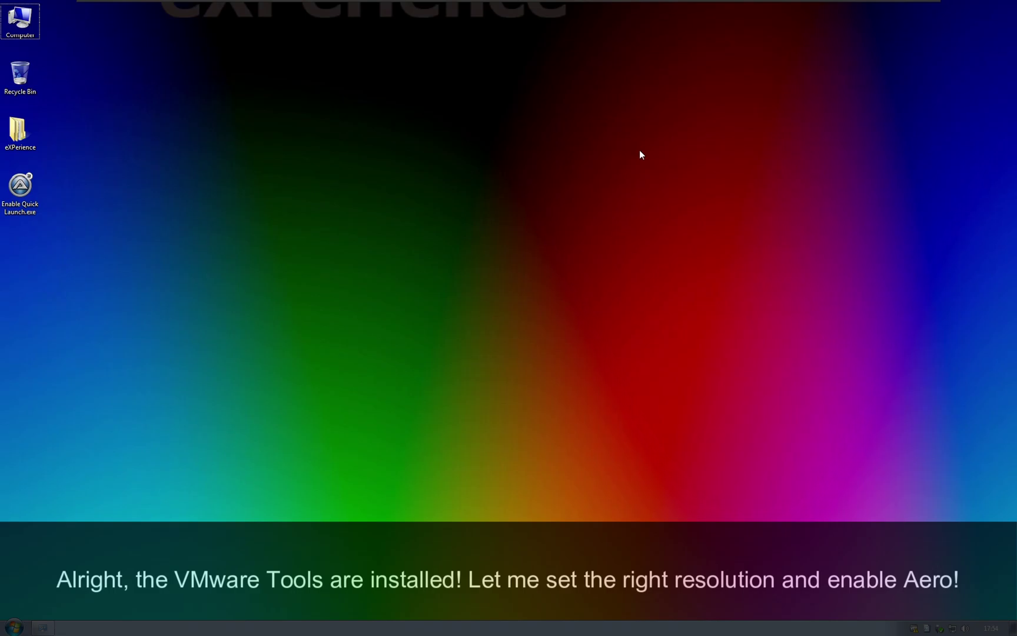
# - Apply the Architecture Aero theme in the desktop personalization settings and close the window
pyautogui.rightClick(353, 154)
pyautogui.click(375, 268)
pyautogui.scroll(-1, 465, 291)
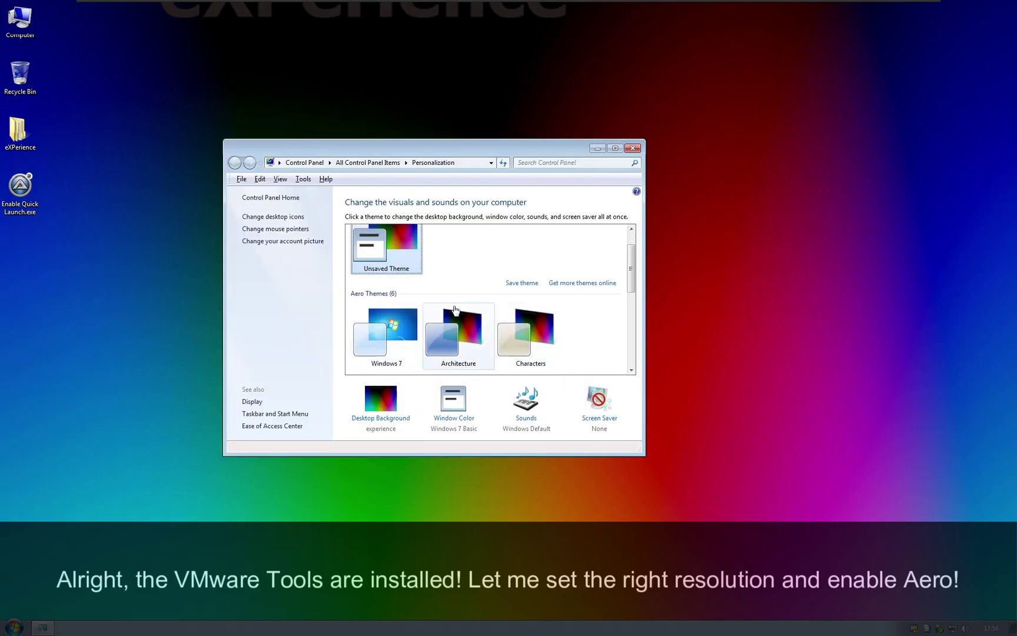
pyautogui.click(409, 336)
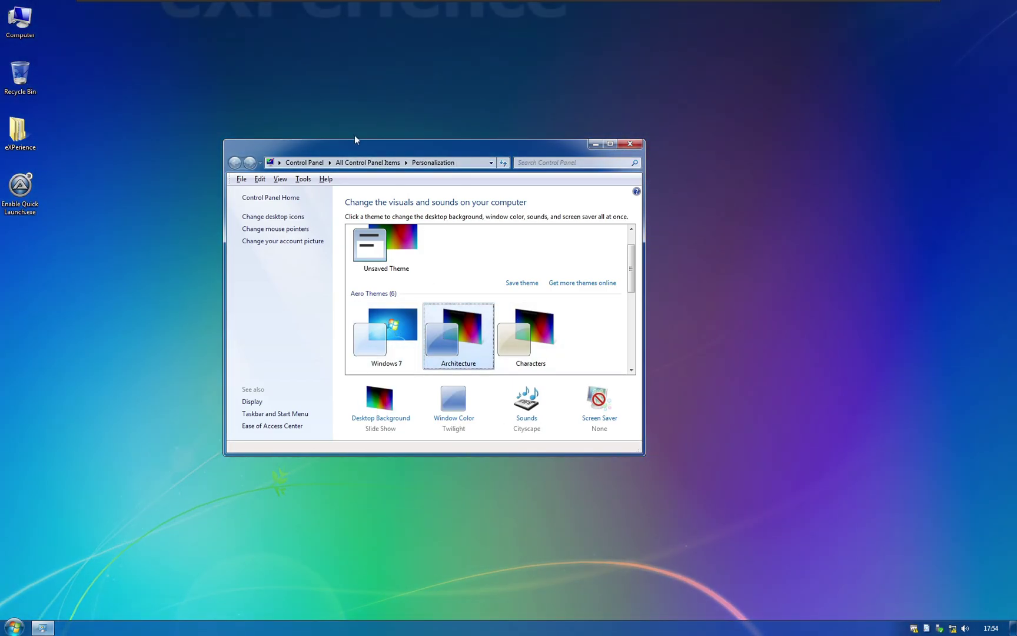
pyautogui.moveTo(354, 139); pyautogui.dragTo(347, 228)
pyautogui.click(620, 234)
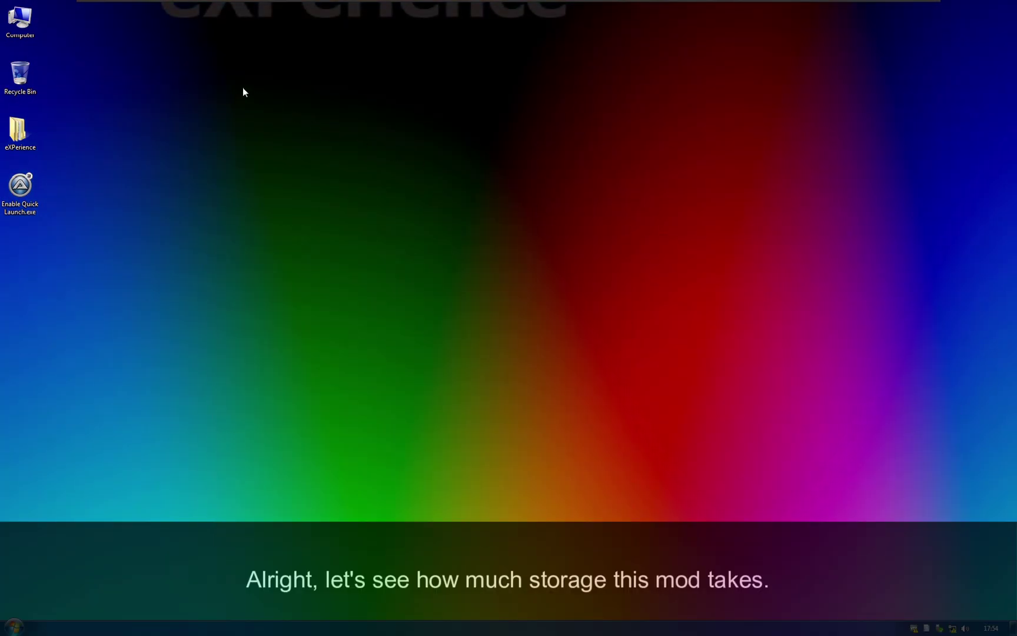
# - Check the used and free space in the properties of local disk C:, and close the open windows
pyautogui.doubleClick(32, 23)
pyautogui.click(262, 210)
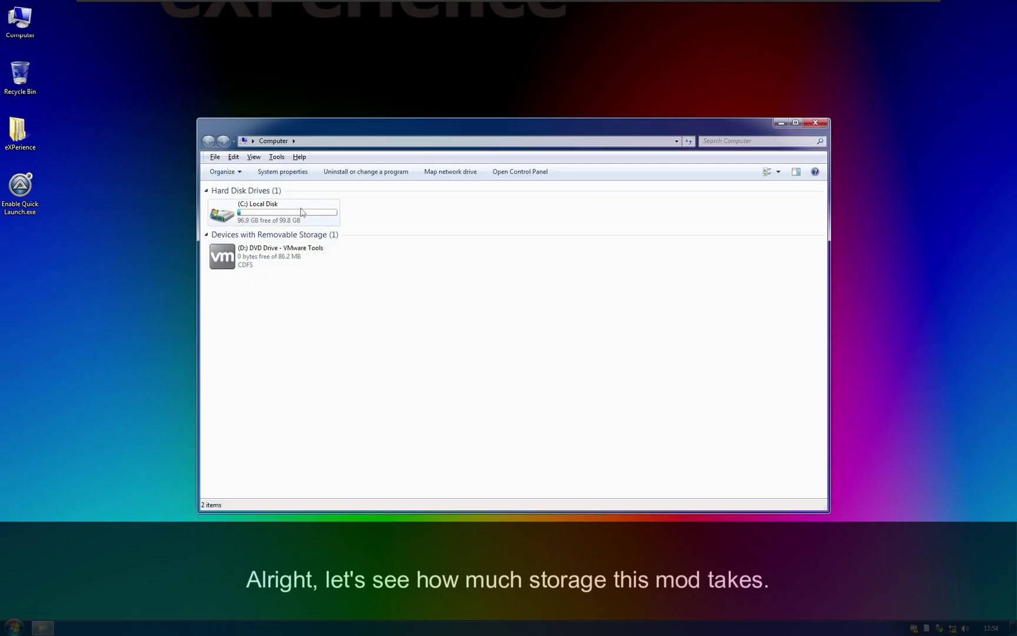
pyautogui.rightClick(302, 198)
pyautogui.click(262, 209)
pyautogui.rightClick(262, 210)
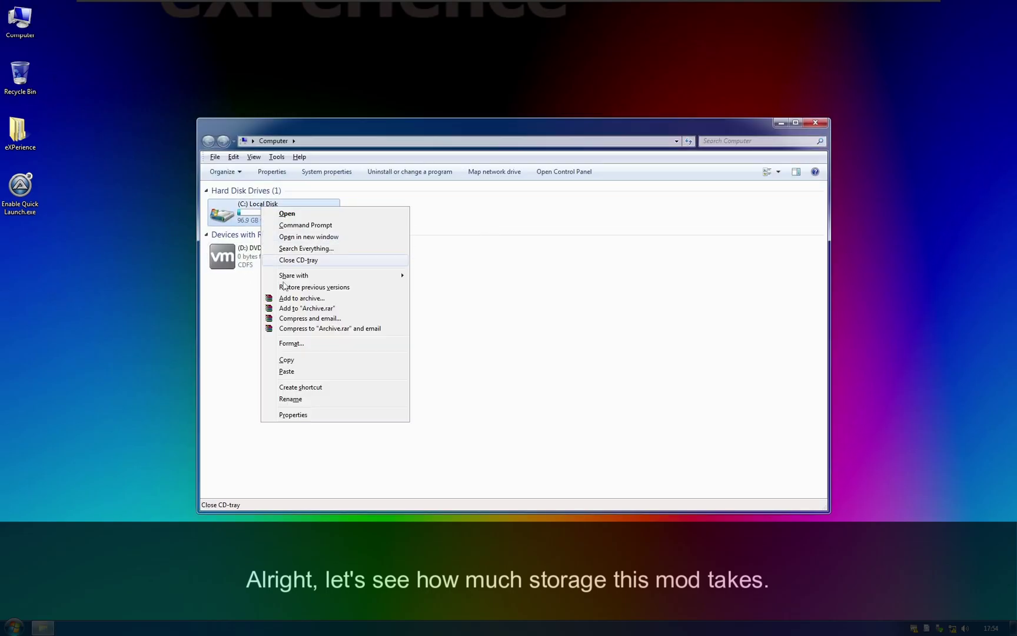
pyautogui.click(313, 416)
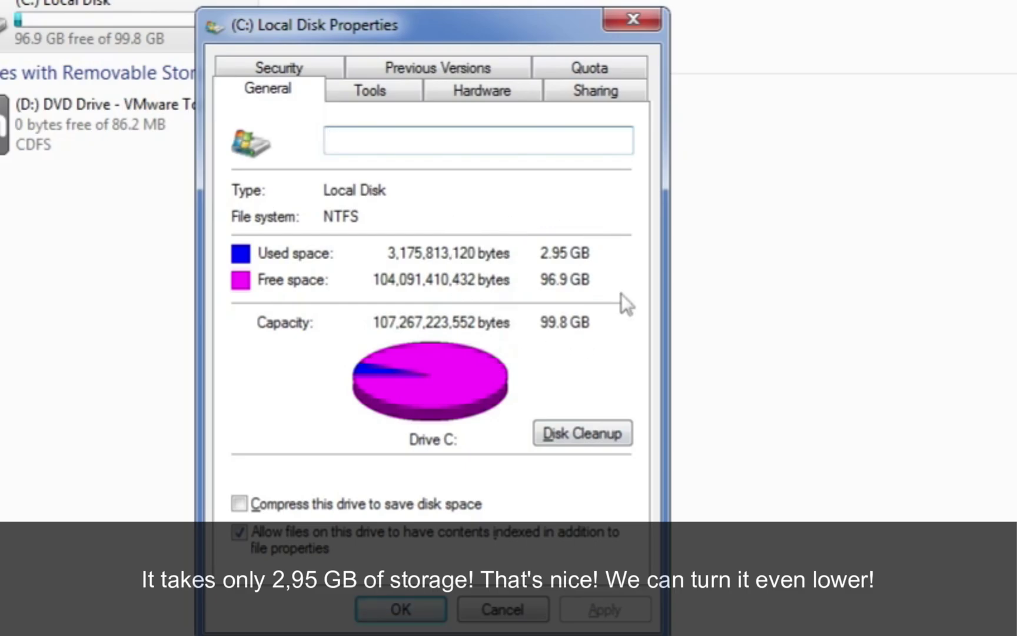
pyautogui.moveTo(423, 24); pyautogui.dragTo(477, 242)
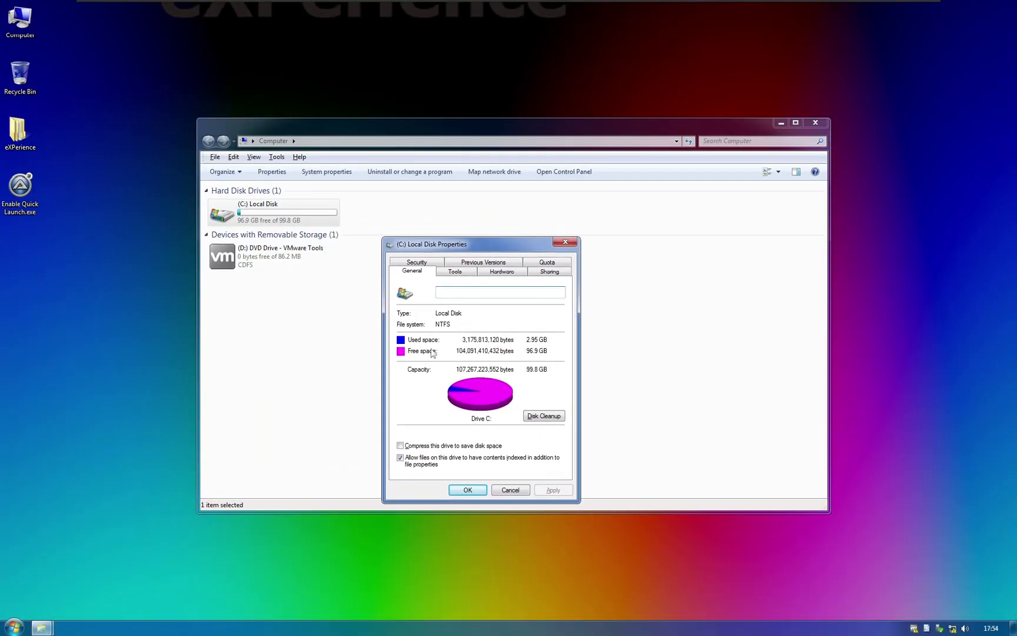
pyautogui.click(816, 123)
pyautogui.click(565, 242)
# - Run sysdm.cpl and set the visual effects in the performance options to Adjust for best appearance
pyautogui.press('super+r')
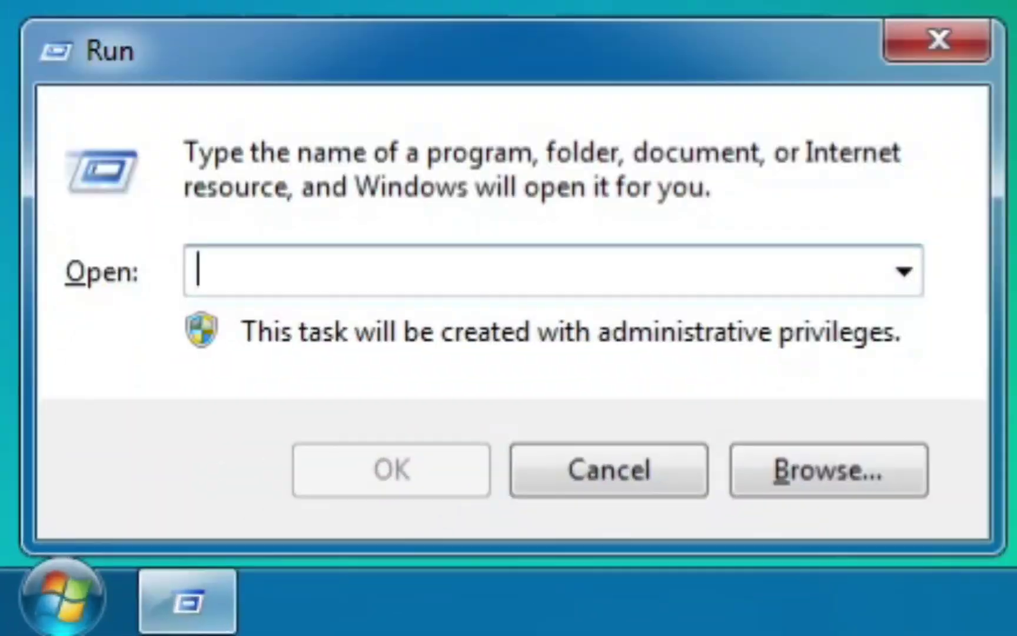
pyautogui.write('sys')
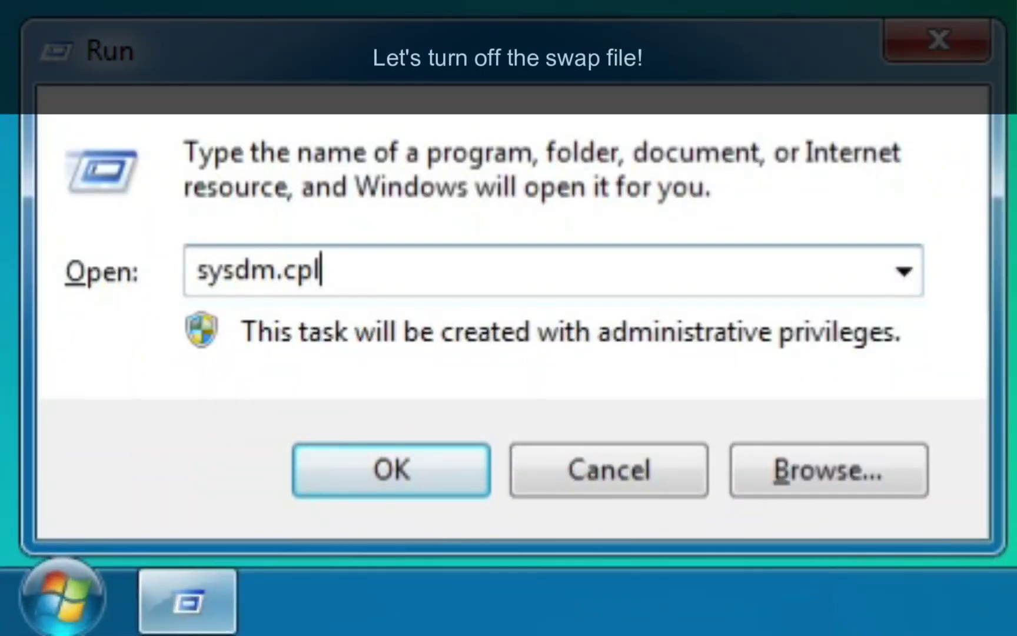
pyautogui.write('dm.cpl')
pyautogui.press('Return')
pyautogui.click(307, 54)
pyautogui.click(442, 166)
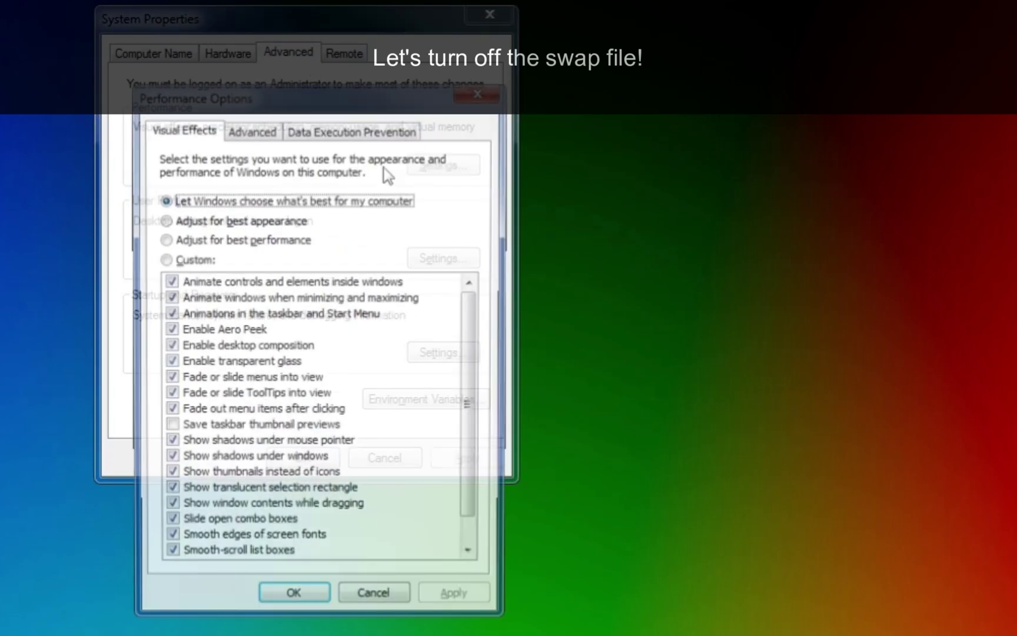
pyautogui.press('Down')
pyautogui.click(479, 602)
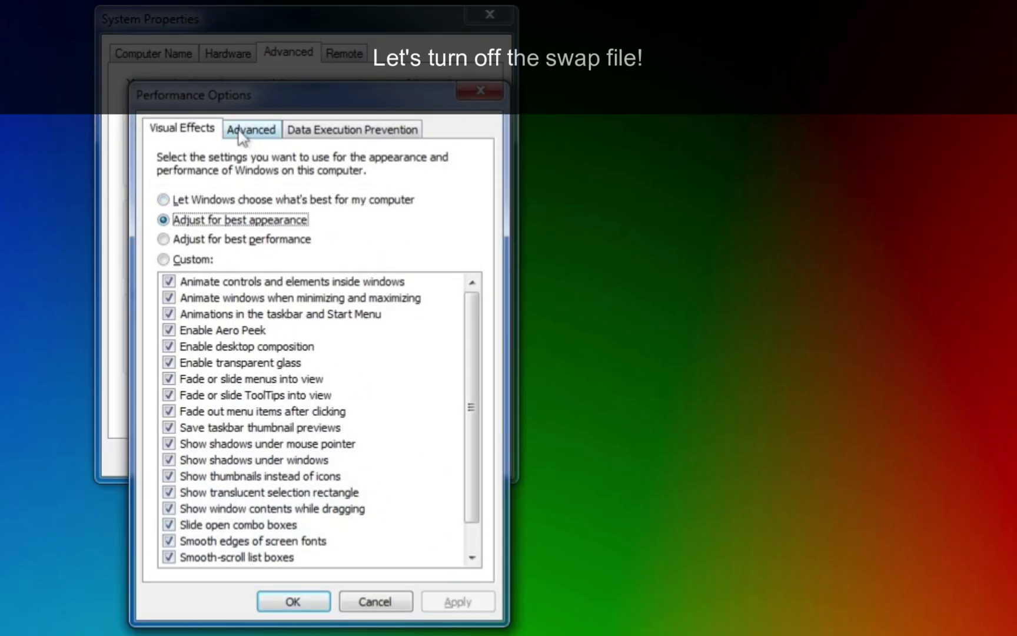
# - Set drive C: to No paging file in the virtual memory settings, confirm the warning and close the system dialogs
pyautogui.click(244, 130)
pyautogui.click(420, 356)
pyautogui.click(184, 439)
pyautogui.click(443, 442)
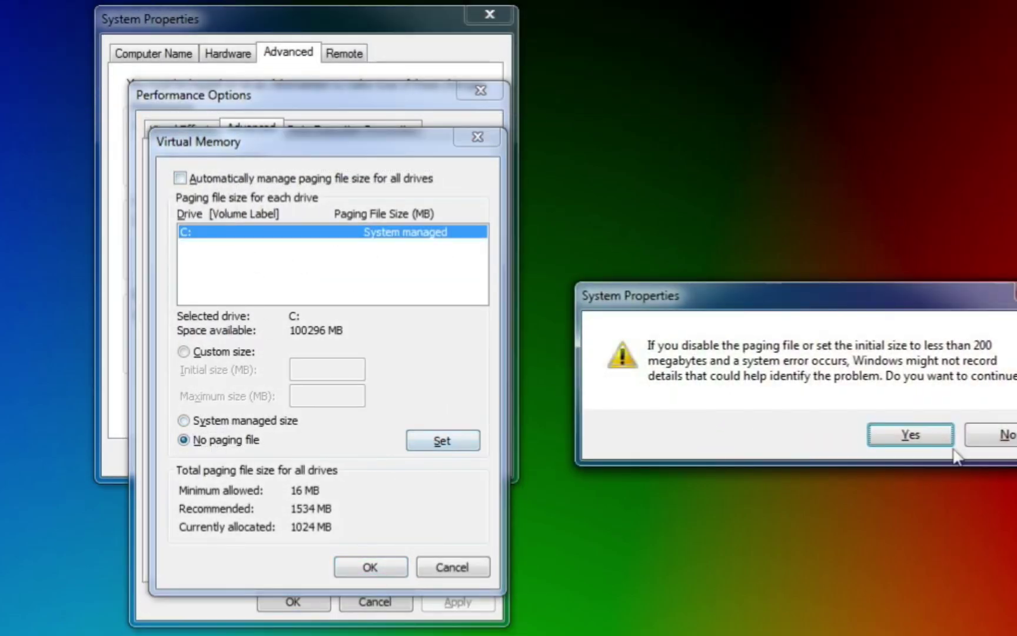
pyautogui.click(845, 434)
pyautogui.click(370, 567)
pyautogui.click(305, 595)
pyautogui.click(239, 400)
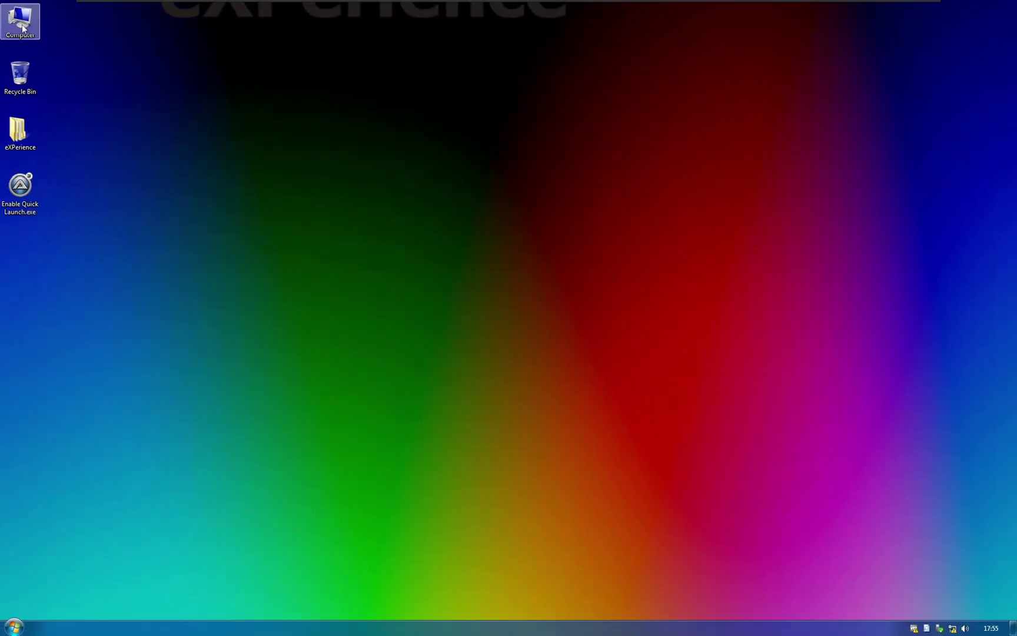
# - Compress local disk C: to save disk space, granting administrator permission and ignoring all attribute errors, and close the open windows
pyautogui.doubleClick(21, 20)
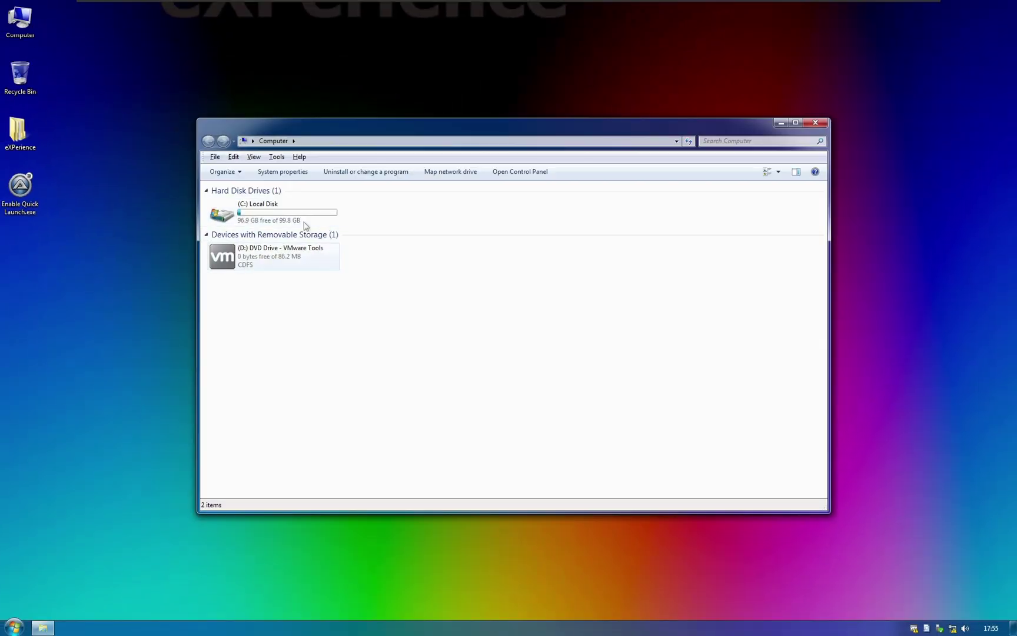
pyautogui.rightClick(304, 222)
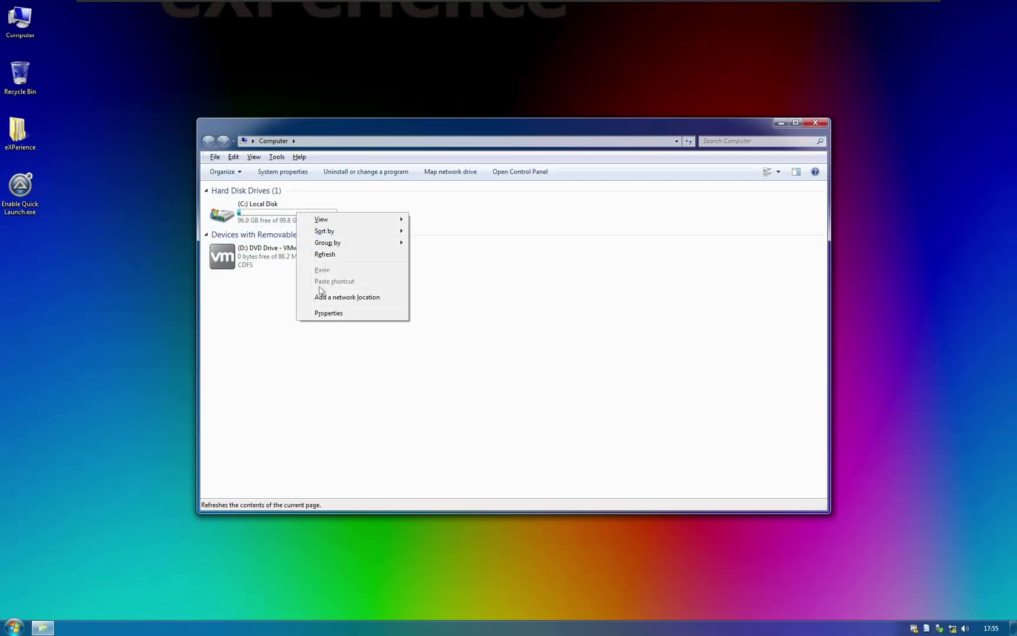
pyautogui.rightClick(277, 206)
pyautogui.click(334, 413)
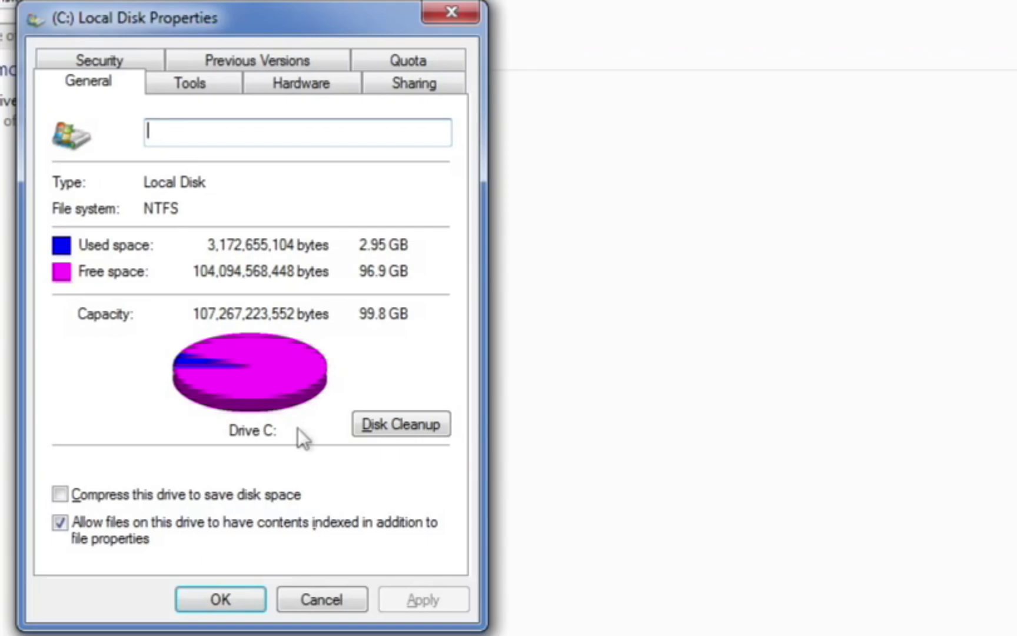
pyautogui.click(296, 413)
pyautogui.click(359, 456)
pyautogui.click(375, 334)
pyautogui.click(619, 301)
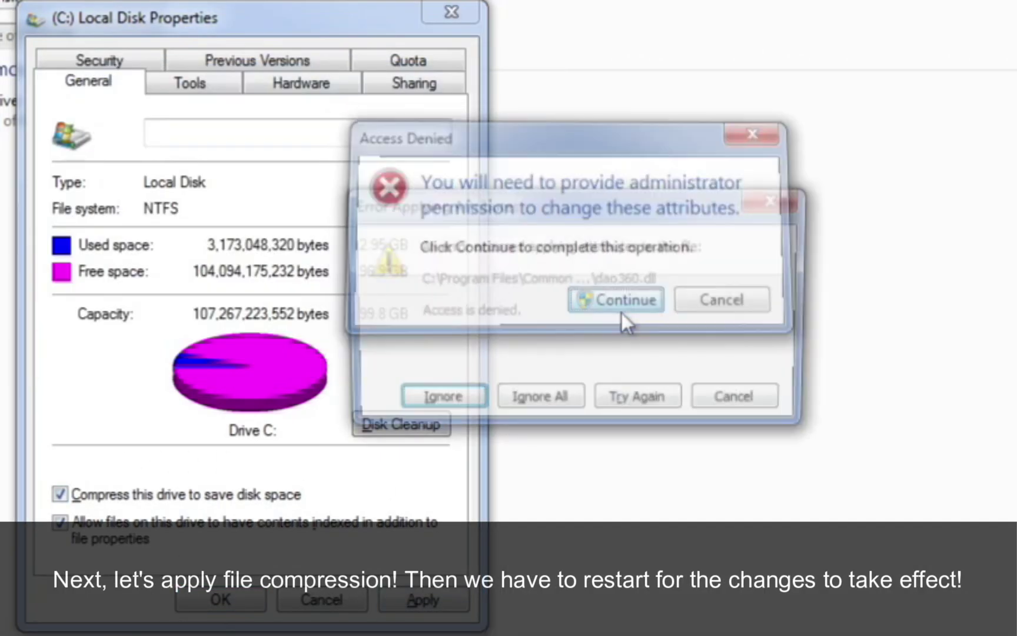
pyautogui.click(540, 404)
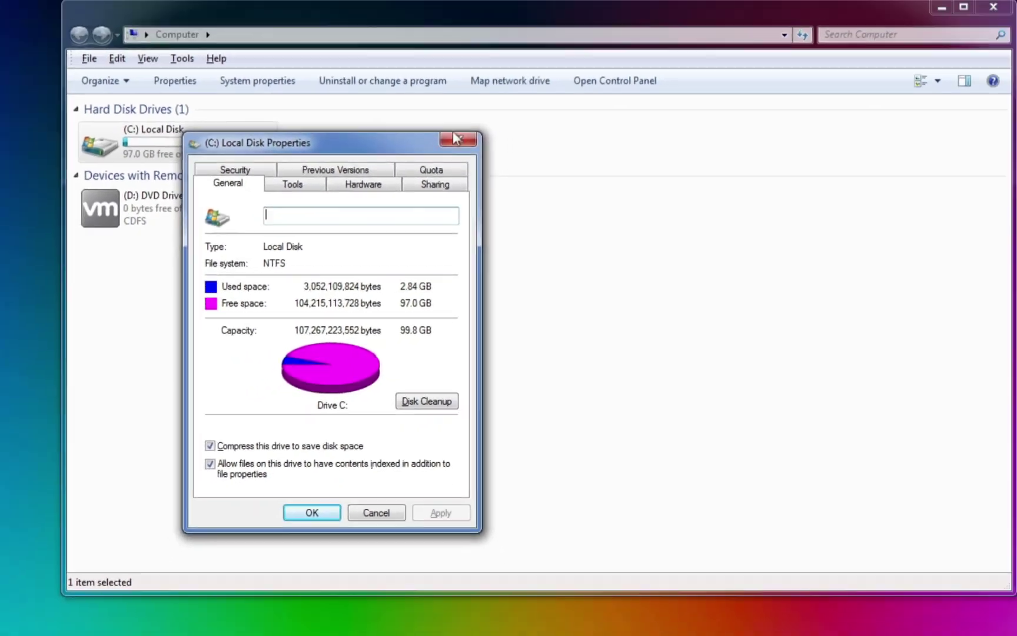
pyautogui.click(454, 138)
pyautogui.click(994, 7)
# - Restart Windows to apply the paging file and compression changes
pyautogui.click(16, 625)
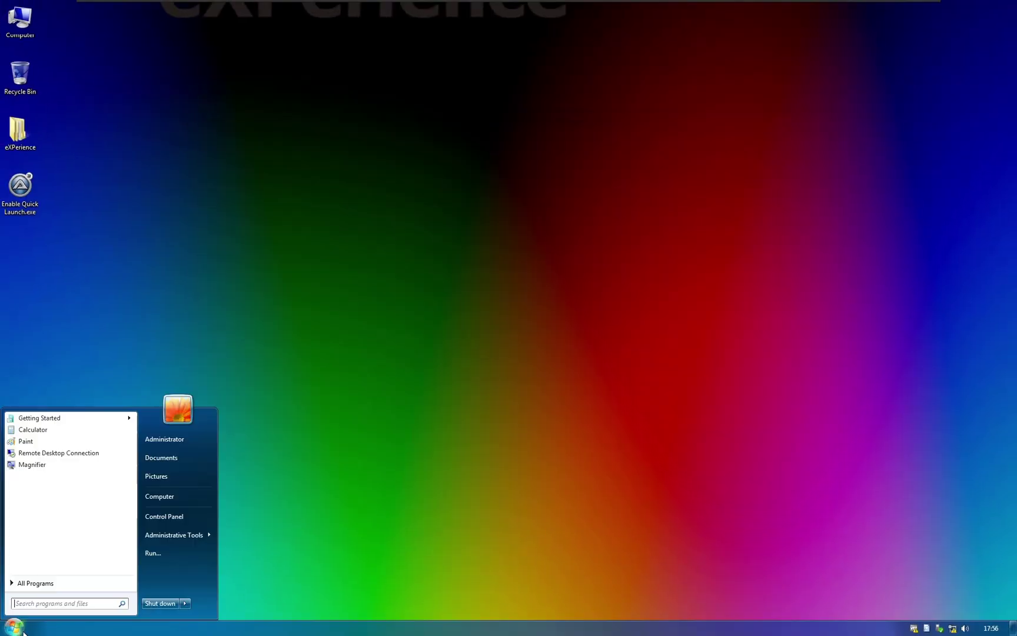
pyautogui.click(192, 606)
pyautogui.click(220, 593)
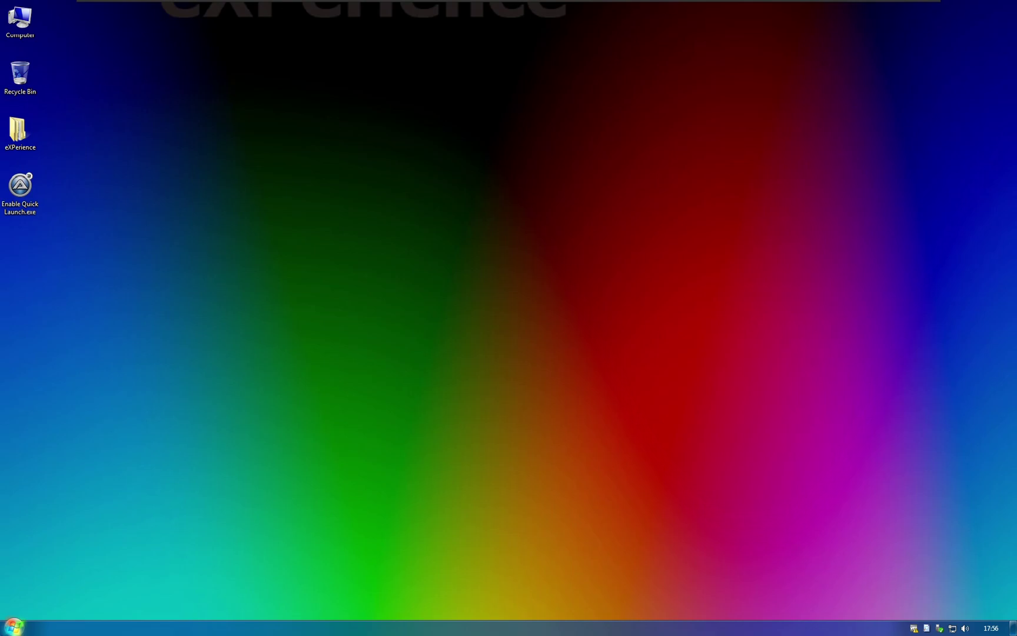
# - Check the used and free space of local disk C: in its properties after the restart
pyautogui.doubleClick(40, 32)
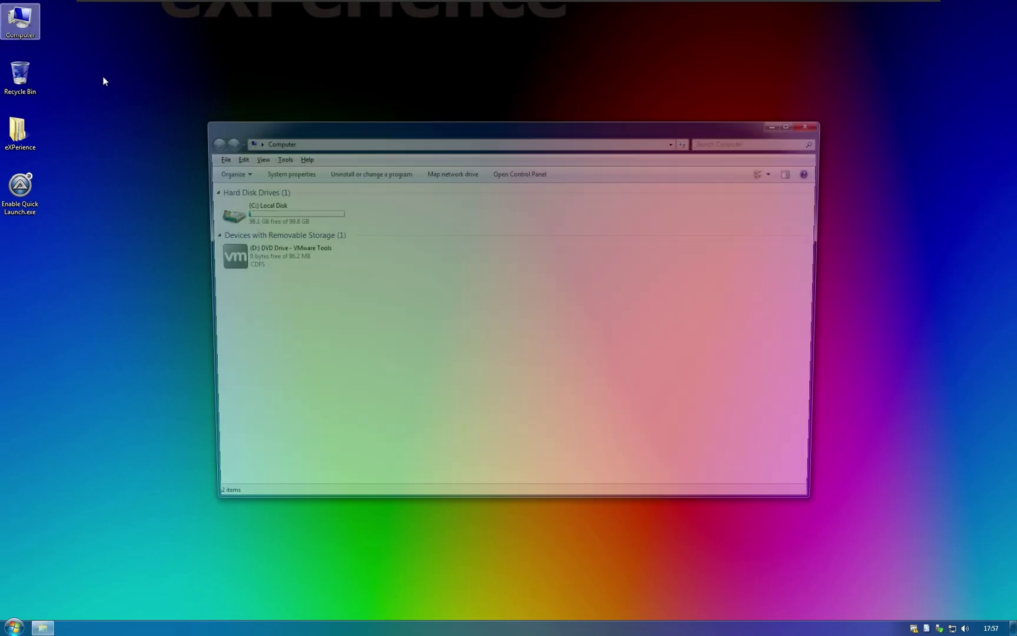
pyautogui.rightClick(290, 224)
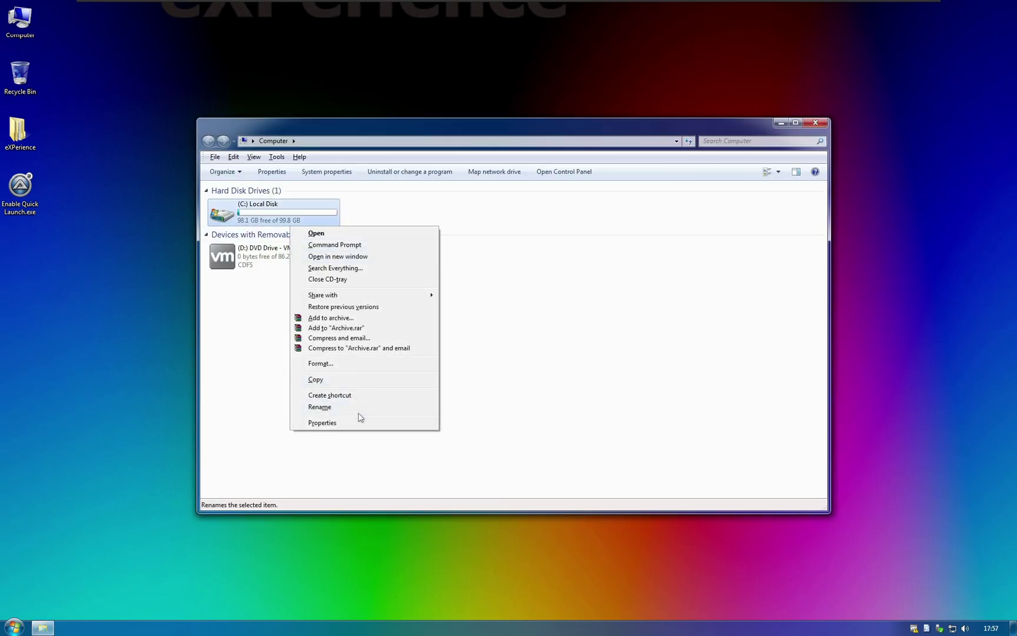
pyautogui.click(323, 423)
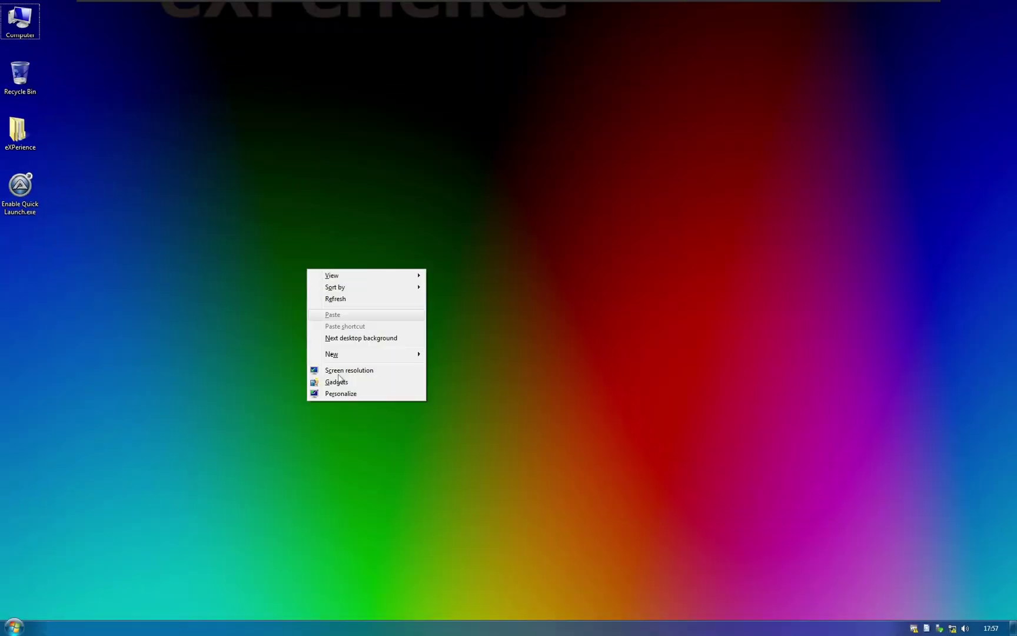
# - Start Task Manager, examine the memory performance, running applications and processes, and close it
pyautogui.rightClick(312, 629)
pyautogui.click(353, 590)
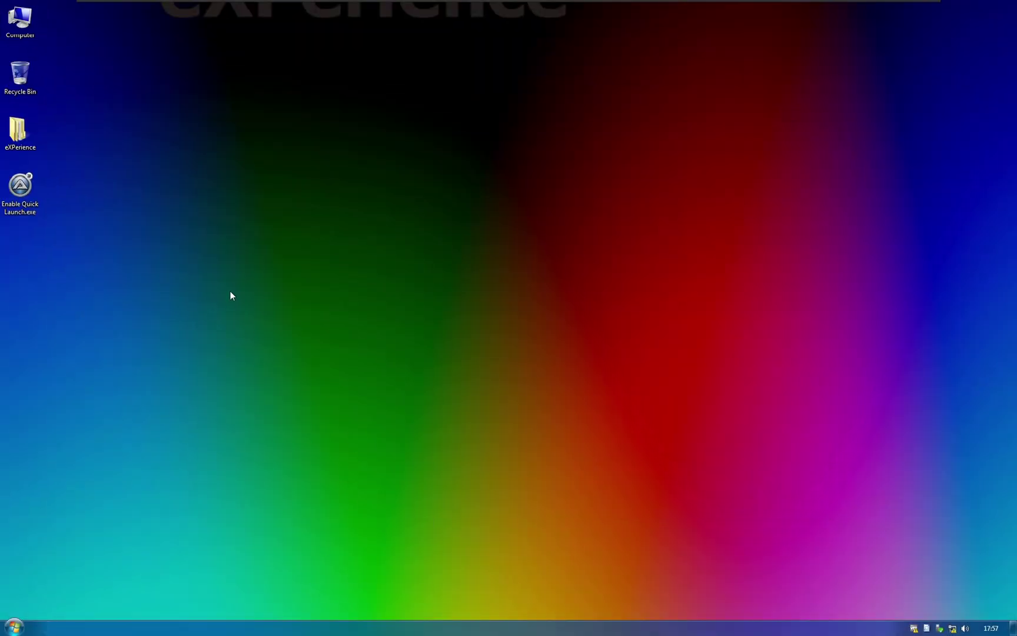
pyautogui.click(166, 39)
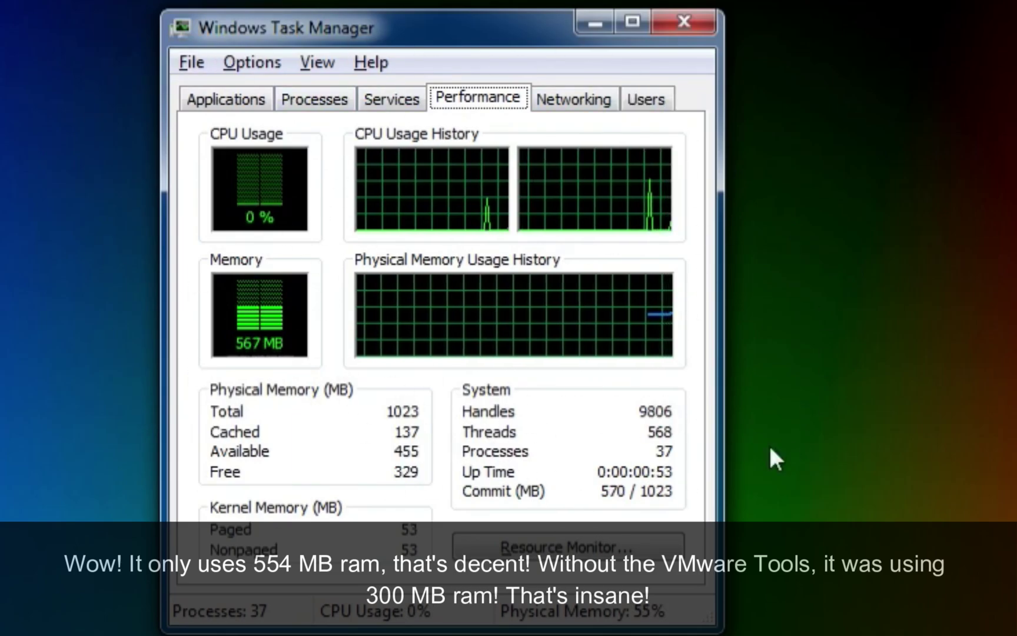
pyautogui.click(236, 96)
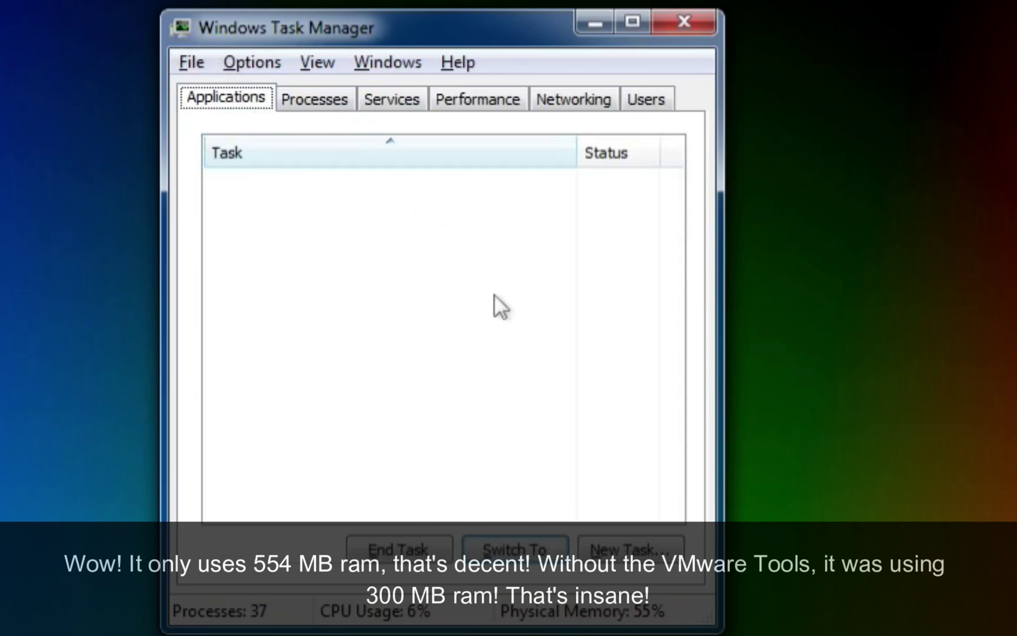
pyautogui.click(338, 102)
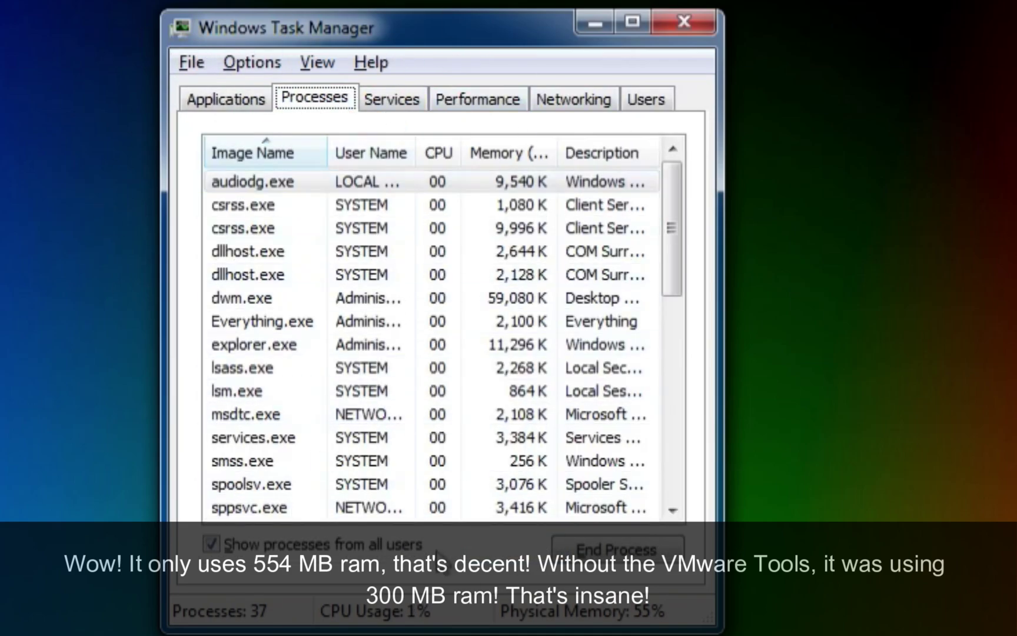
pyautogui.click(700, 27)
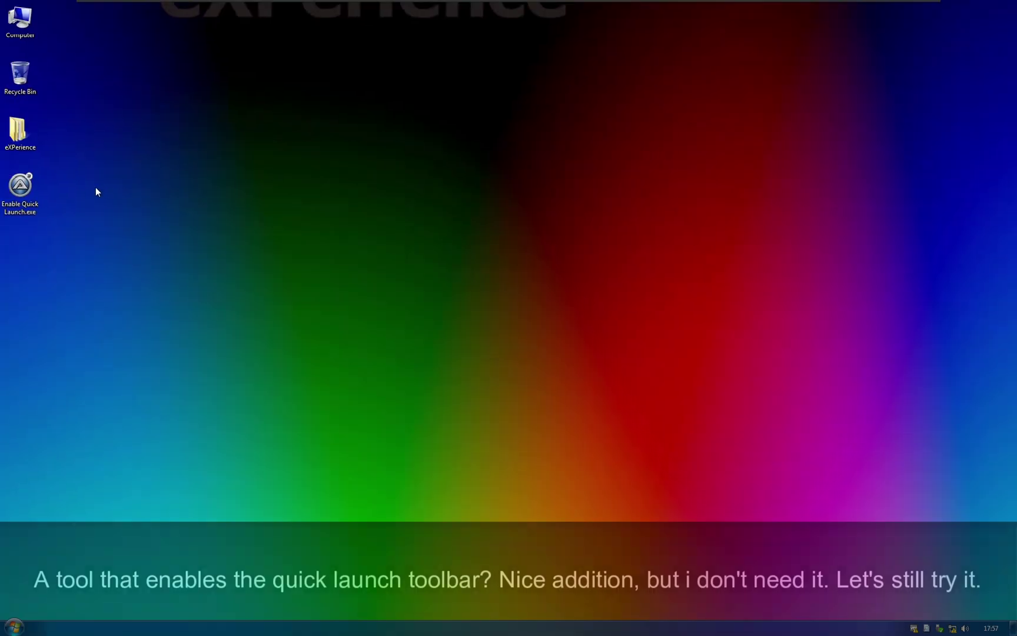
# - Run Enable Quick Launch.exe from the desktop, agree to start, and dismiss the tool's completion message
pyautogui.doubleClick(26, 189)
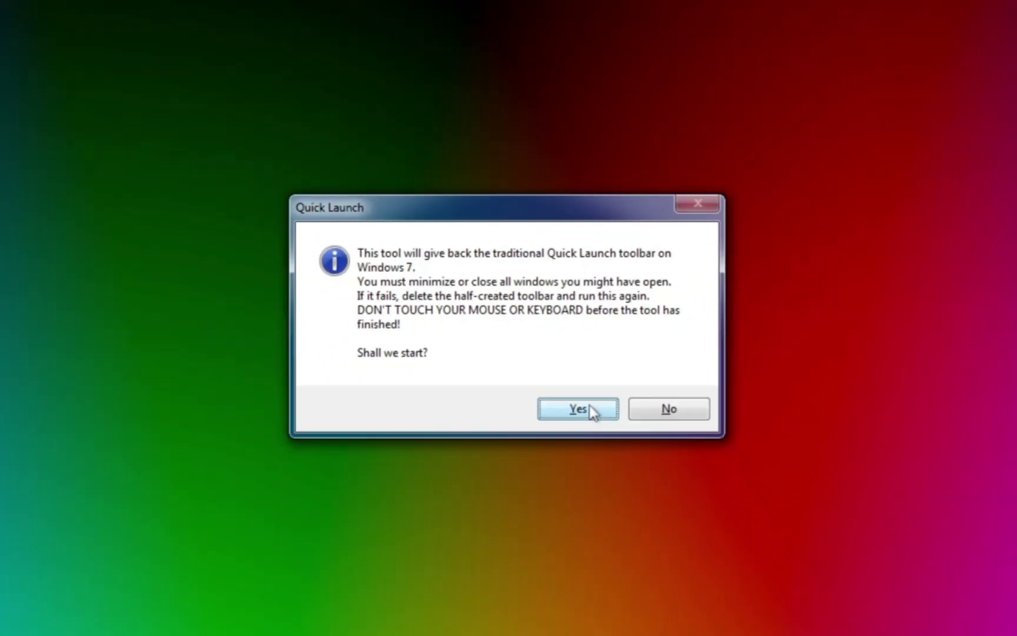
pyautogui.click(733, 519)
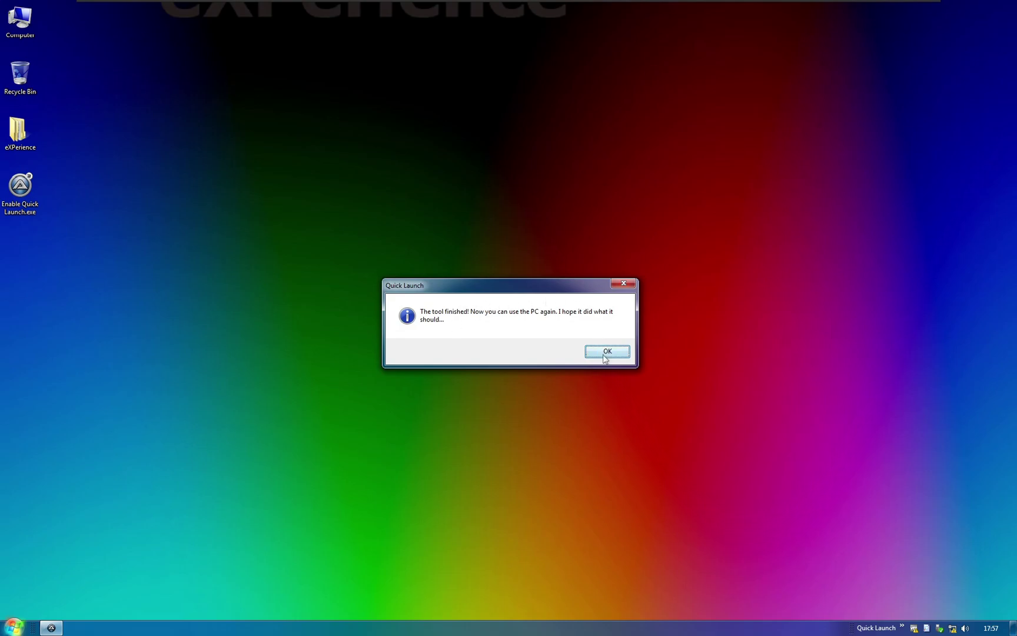
pyautogui.click(606, 354)
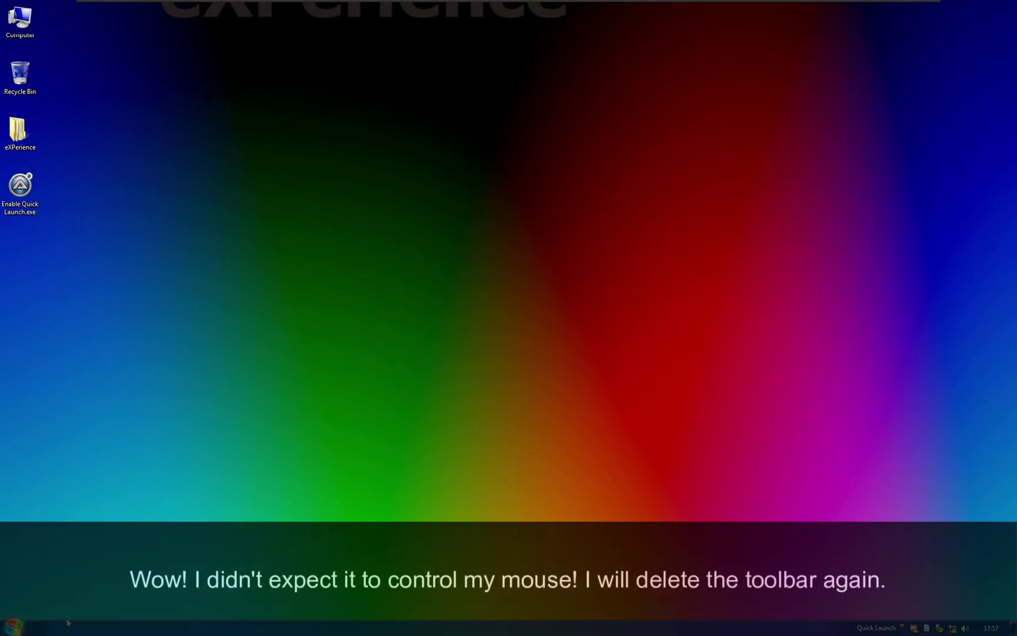
# - Remove the Quick Launch toolbar from the taskbar
pyautogui.click(13, 626)
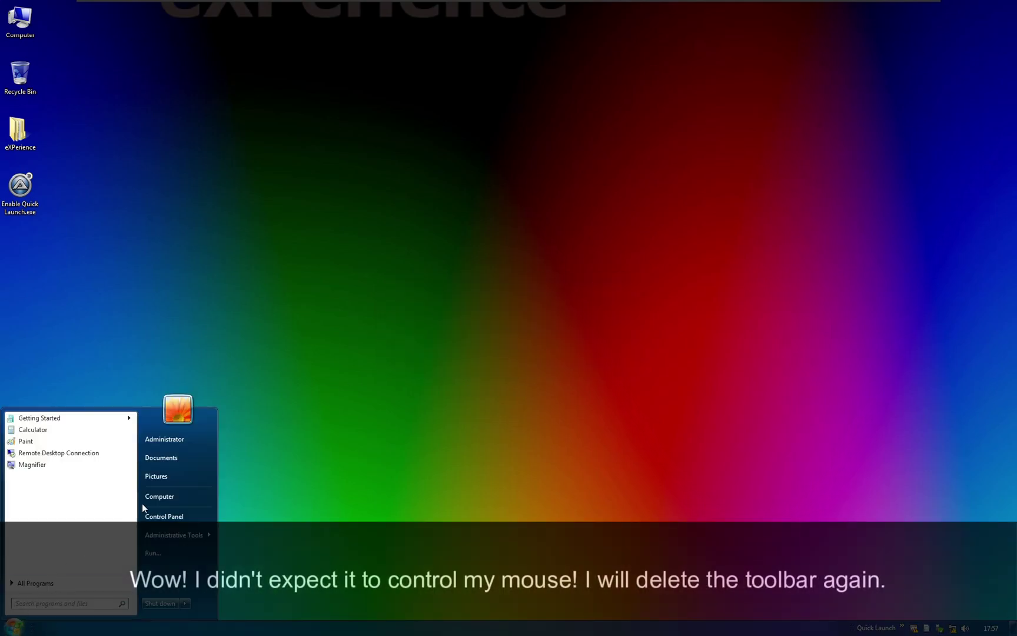
pyautogui.click(158, 498)
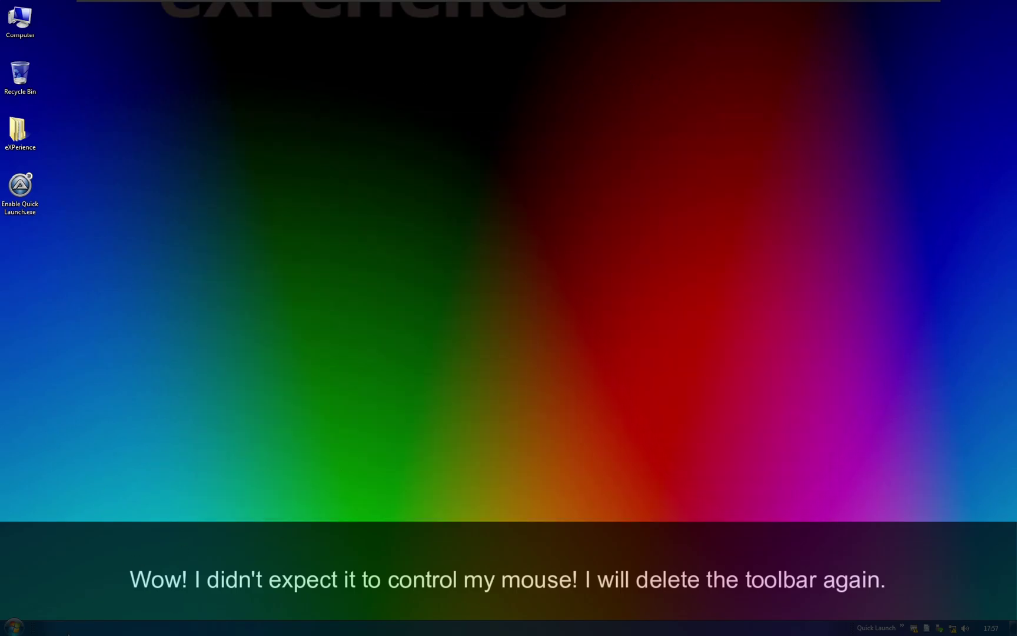
pyautogui.rightClick(69, 629)
pyautogui.moveTo(179, 481)
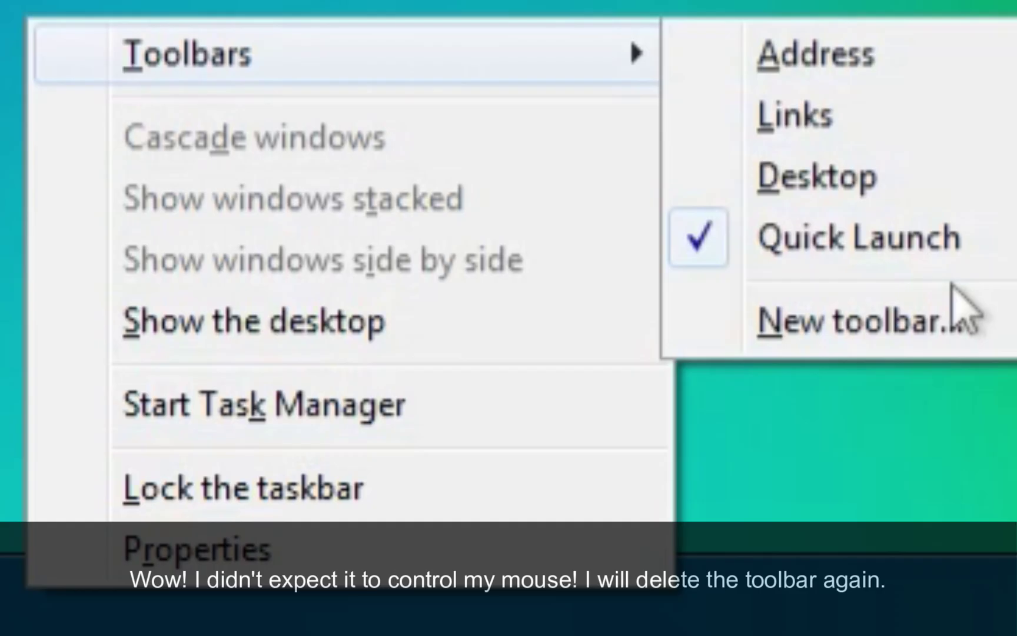
pyautogui.click(859, 237)
pyautogui.click(13, 627)
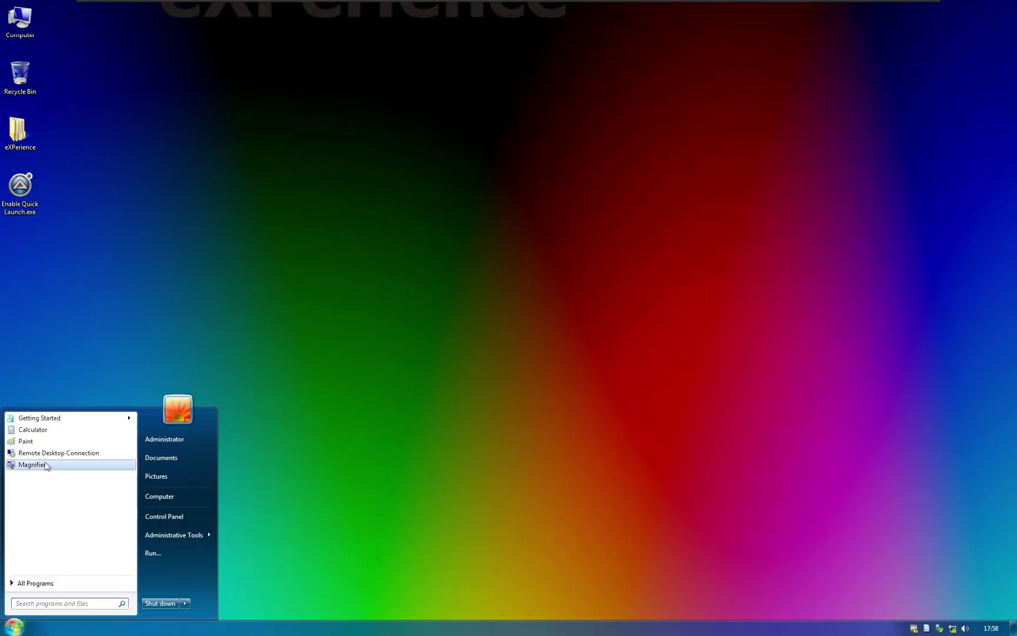
pyautogui.click(24, 187)
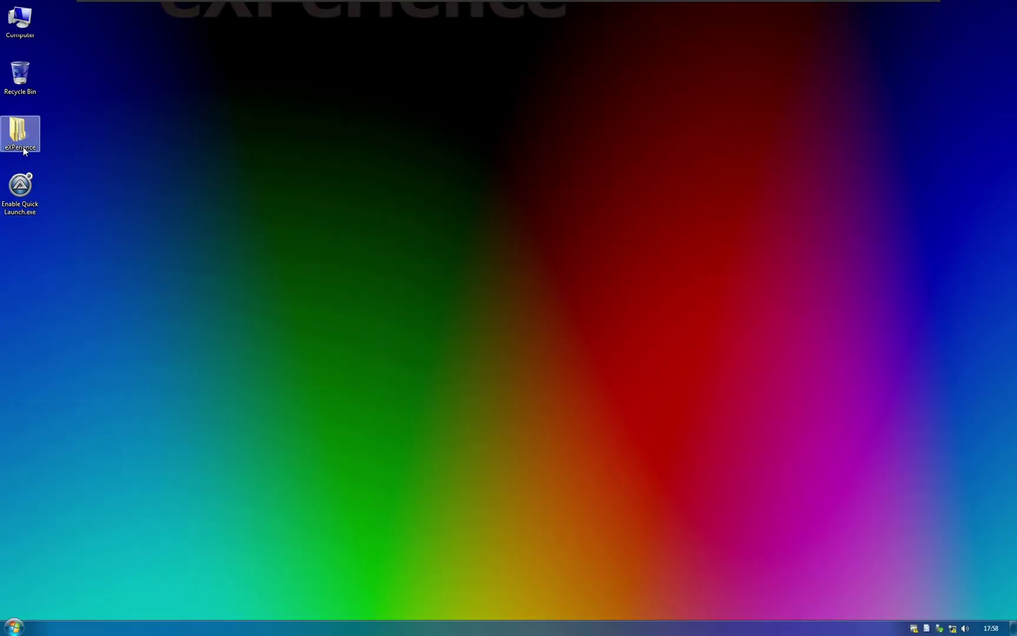
# - Open the eXPerience folder on the desktop and look inside its Keyboard Settings, Keyboard Shortcuts and Registry Backup subfolders
pyautogui.doubleClick(21, 134)
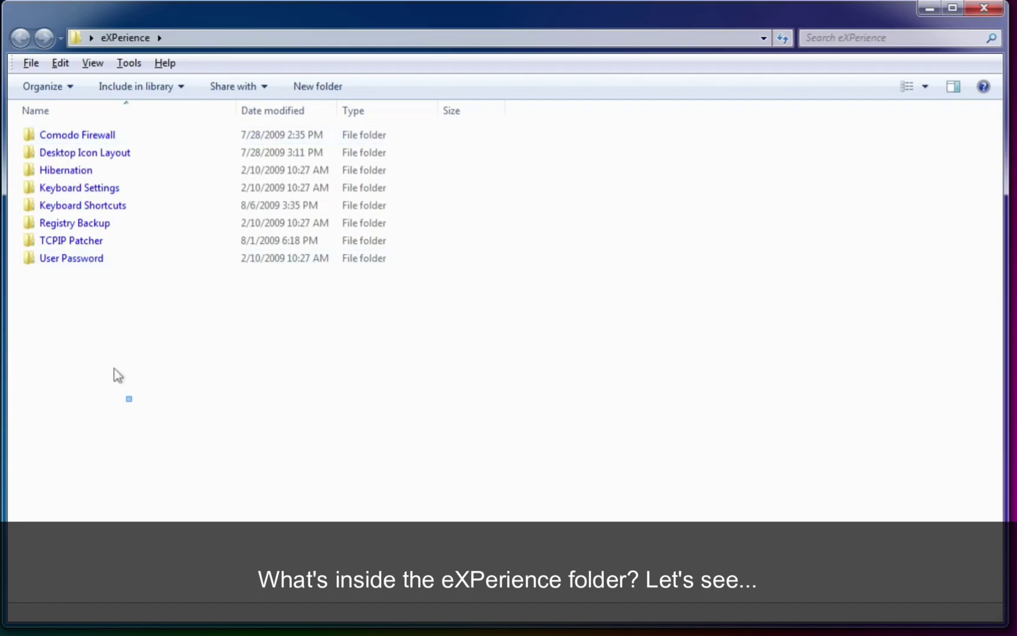
pyautogui.moveTo(130, 400); pyautogui.dragTo(120, 318)
pyautogui.doubleClick(82, 188)
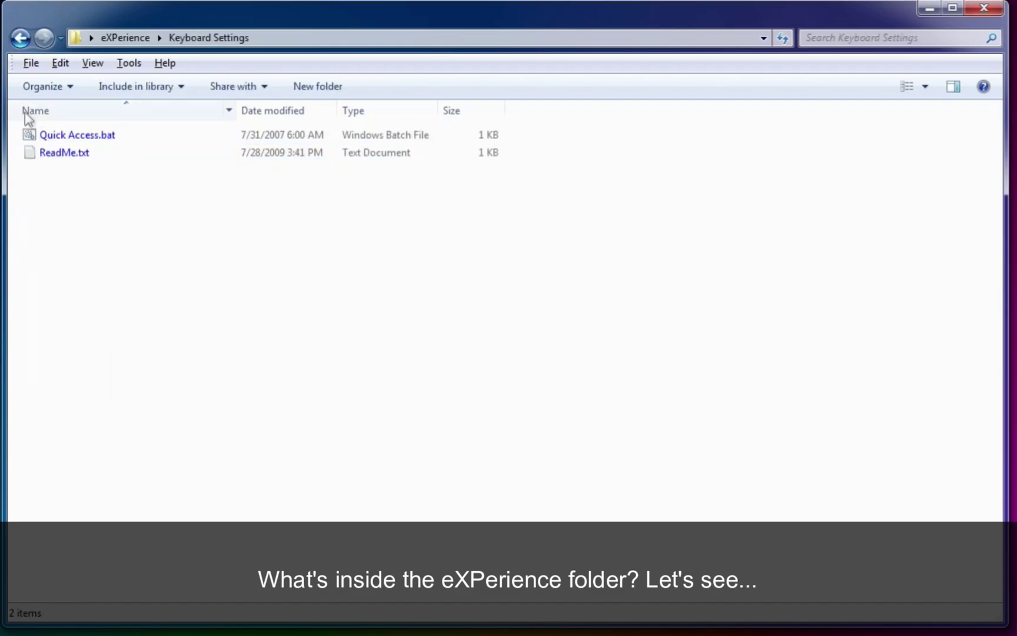
pyautogui.click(21, 39)
pyautogui.doubleClick(87, 208)
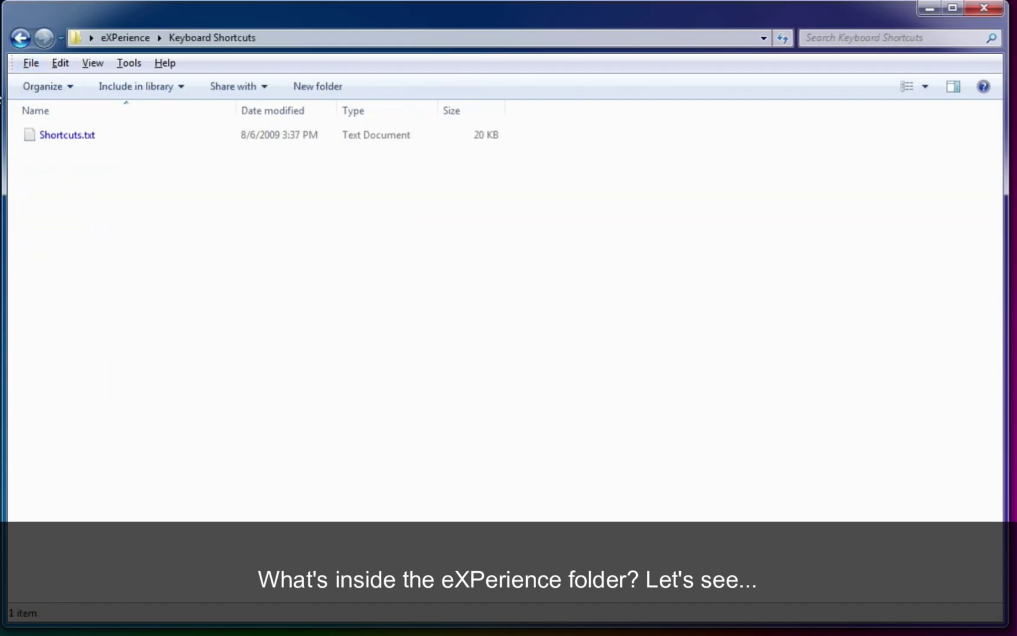
pyautogui.click(18, 39)
pyautogui.doubleClick(98, 223)
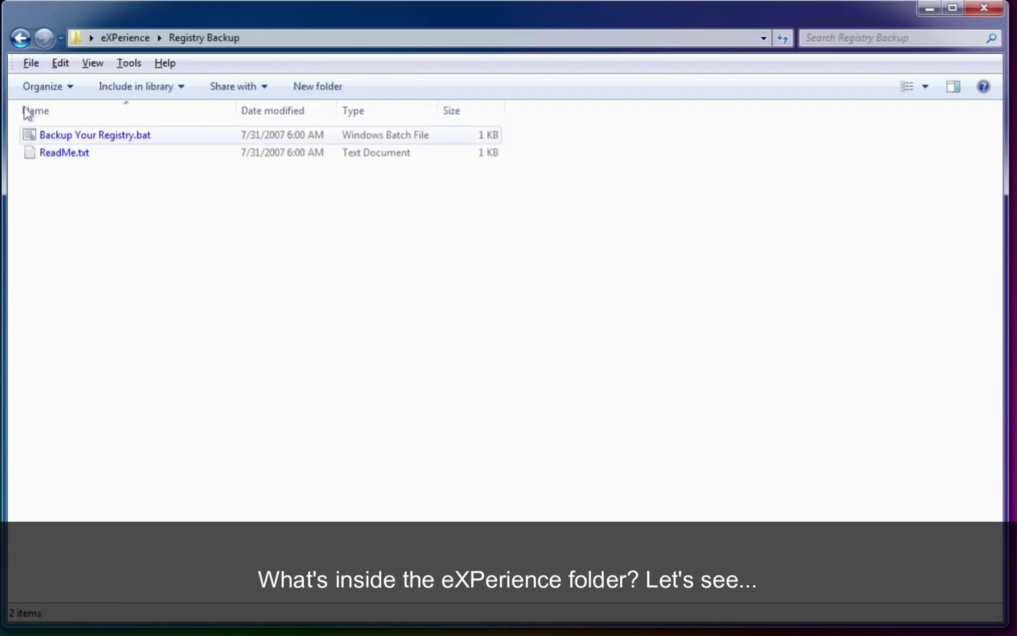
pyautogui.click(20, 39)
# - Look inside the TCPIP Patcher, User Password and Comodo Firewall subfolders, and close the eXPerience folder window
pyautogui.doubleClick(88, 241)
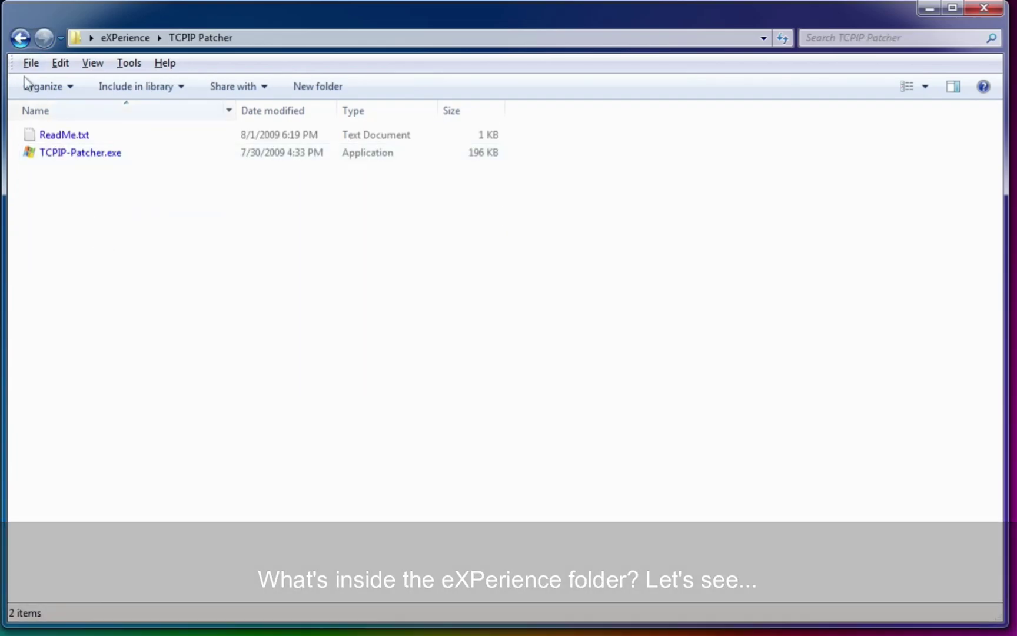
pyautogui.click(20, 39)
pyautogui.doubleClick(103, 256)
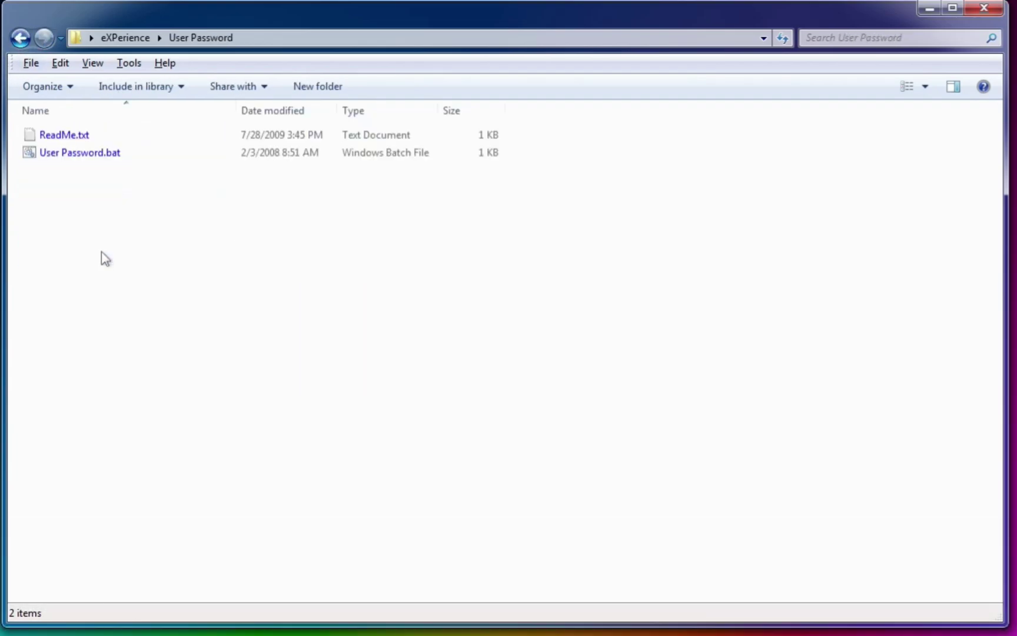
pyautogui.click(19, 39)
pyautogui.doubleClick(79, 135)
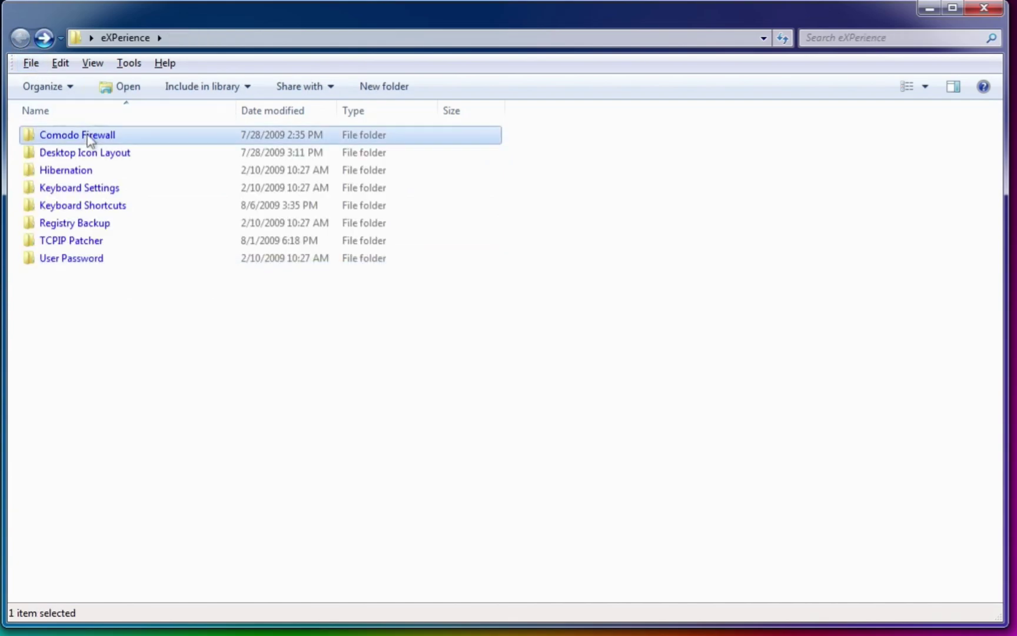
pyautogui.click(18, 39)
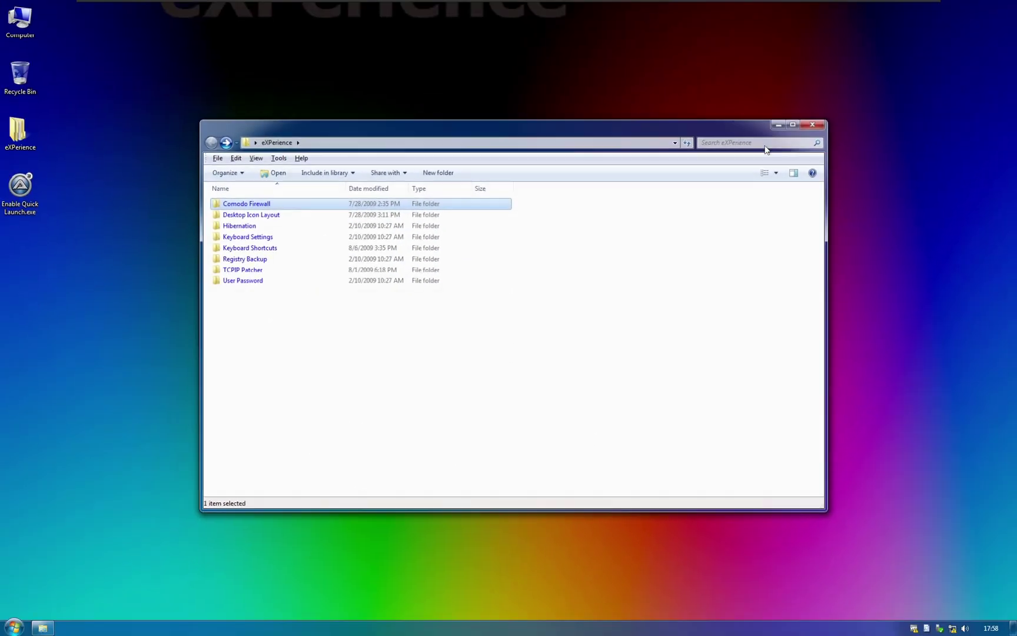
pyautogui.hotkey('alt', 'F4')
# - Browse all installed programs and launch WinRAR from its program folder
pyautogui.click(13, 626)
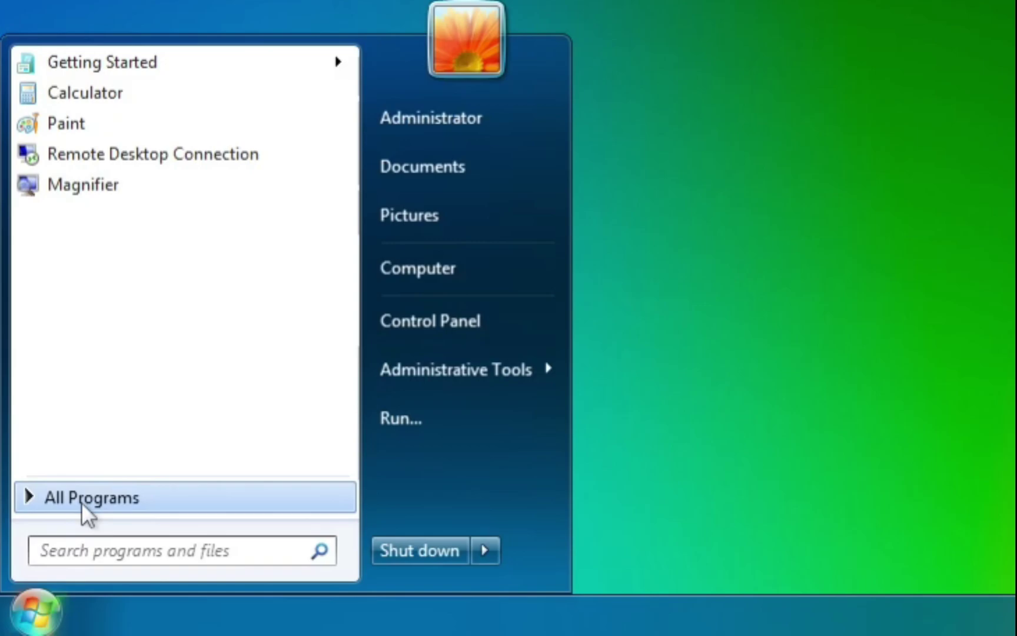
pyautogui.click(37, 576)
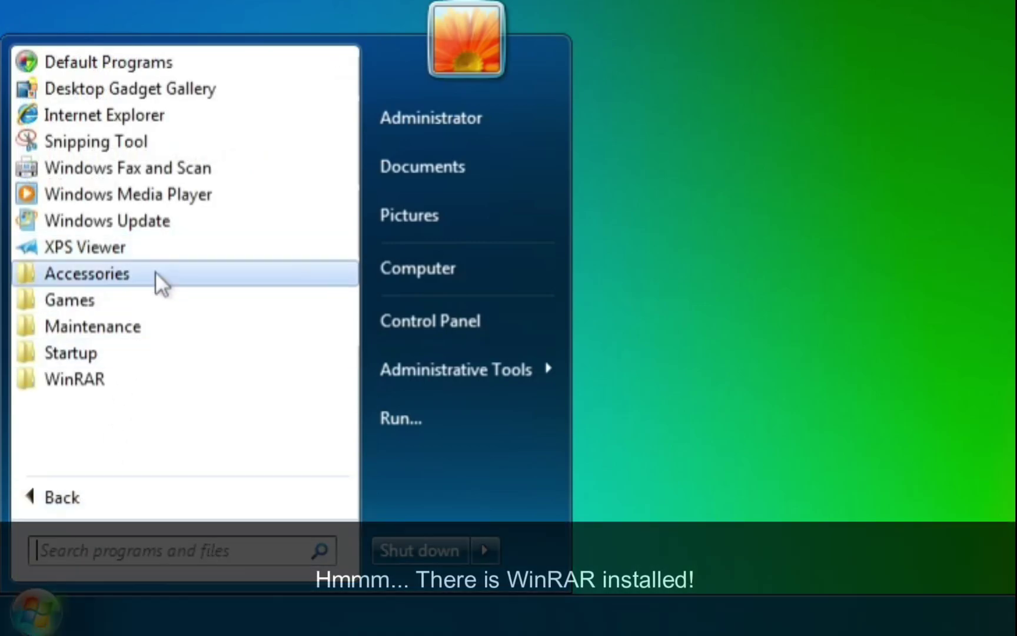
pyautogui.click(130, 380)
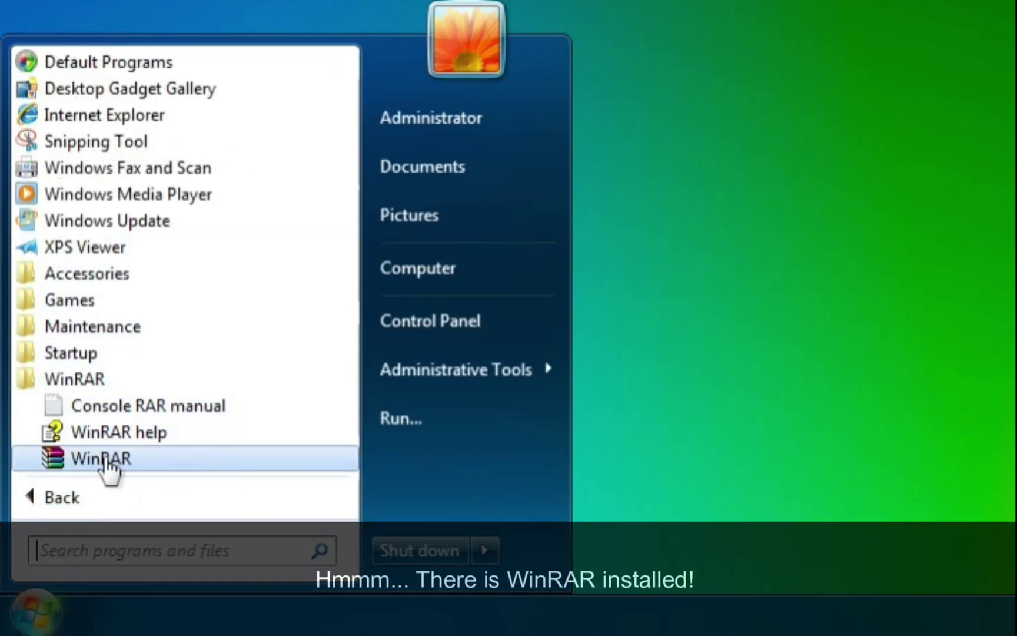
pyautogui.click(121, 462)
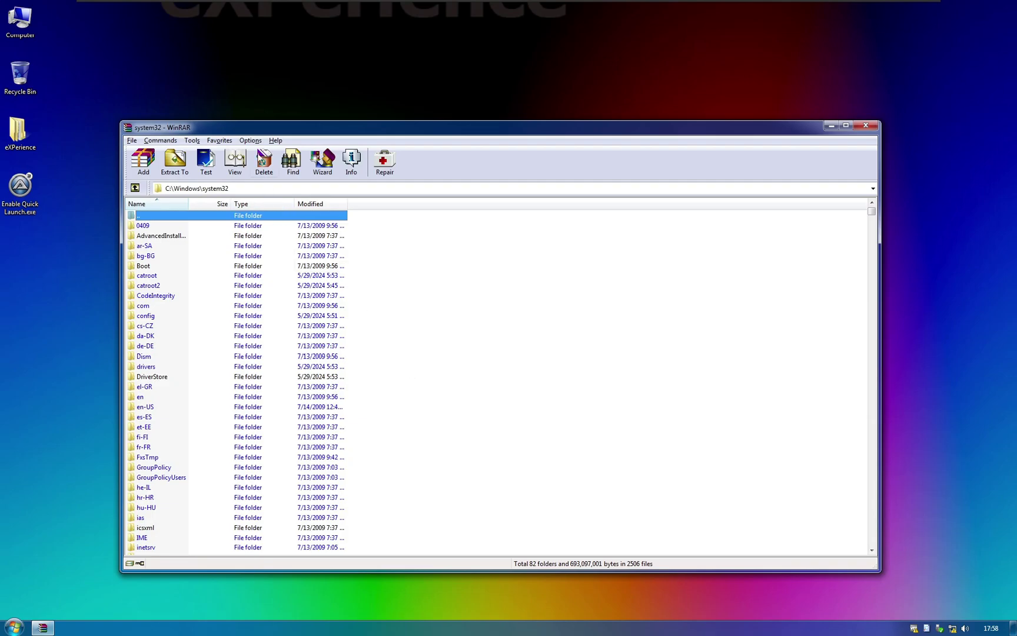
# - View the version and registration information of WinRAR, and close the program
pyautogui.click(277, 141)
pyautogui.click(297, 186)
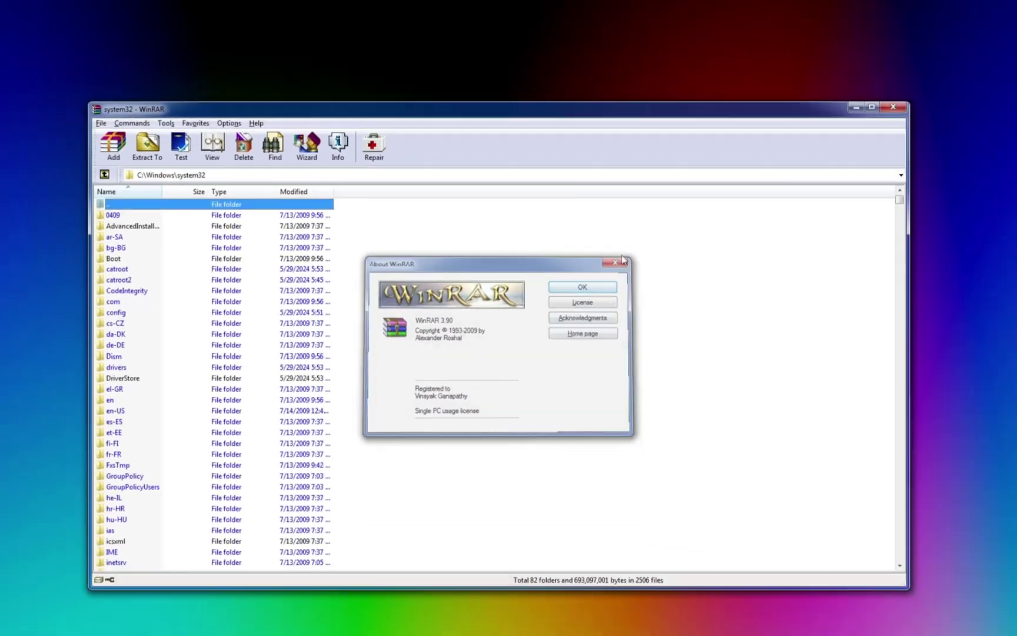
pyautogui.press('Escape')
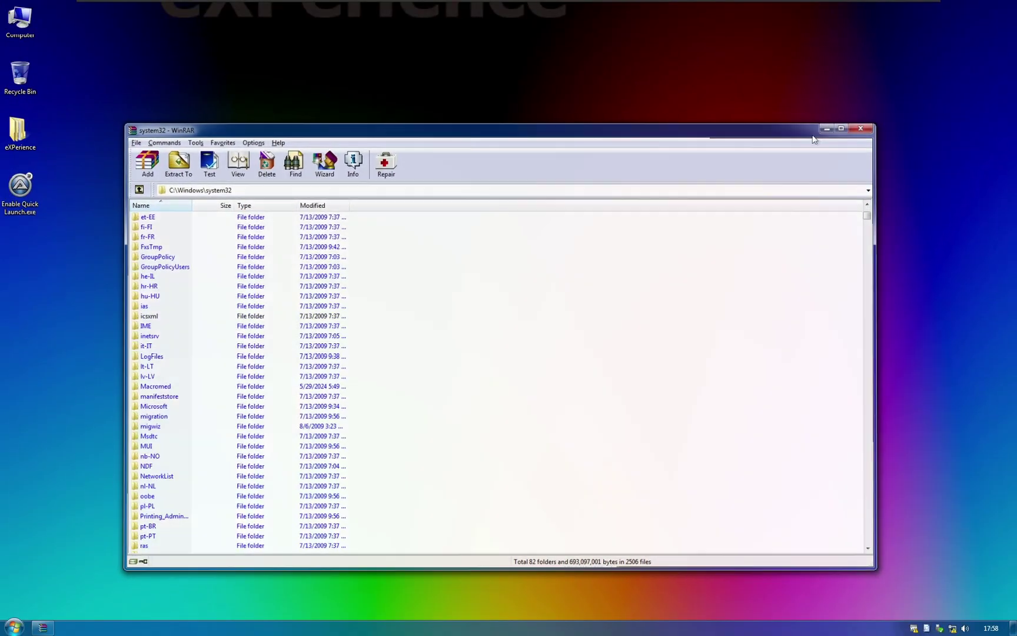
pyautogui.hotkey('alt', 'F4')
# - Open Paint, draw a simple smiley face on the canvas, and close it without saving
pyautogui.click(18, 627)
pyautogui.click(47, 441)
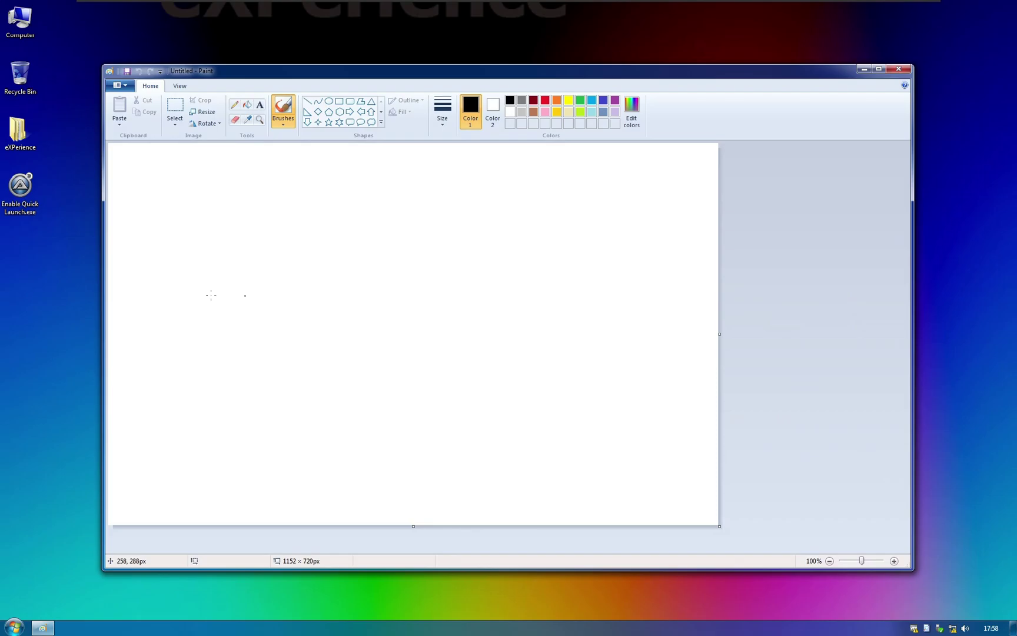
pyautogui.click(891, 71)
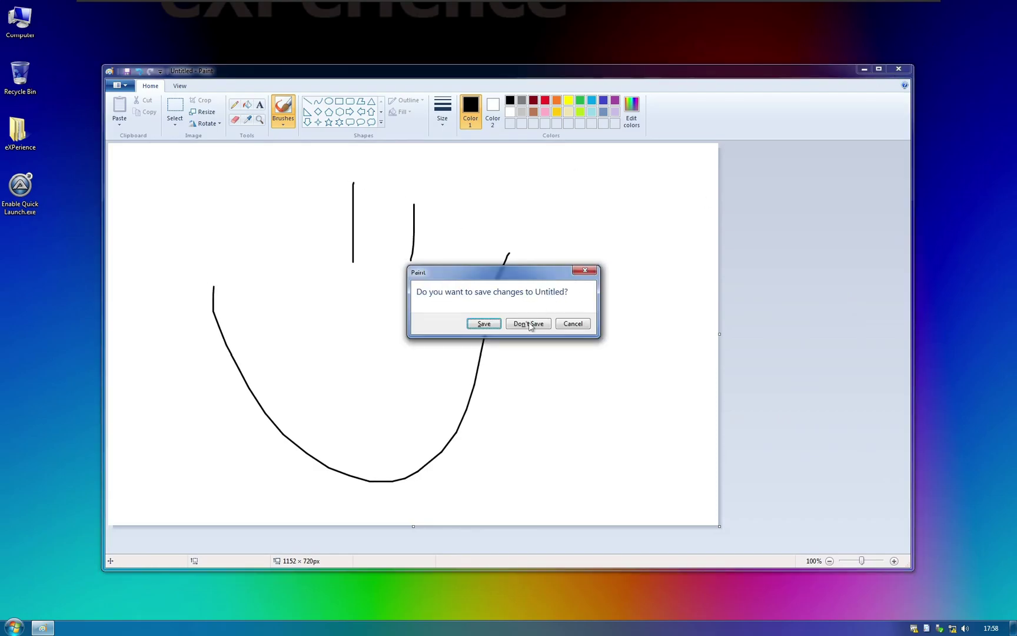
pyautogui.click(525, 325)
# - Try to open the desktop gadget gallery, both from the desktop and from the list of installed programs
pyautogui.rightClick(325, 186)
pyautogui.click(328, 331)
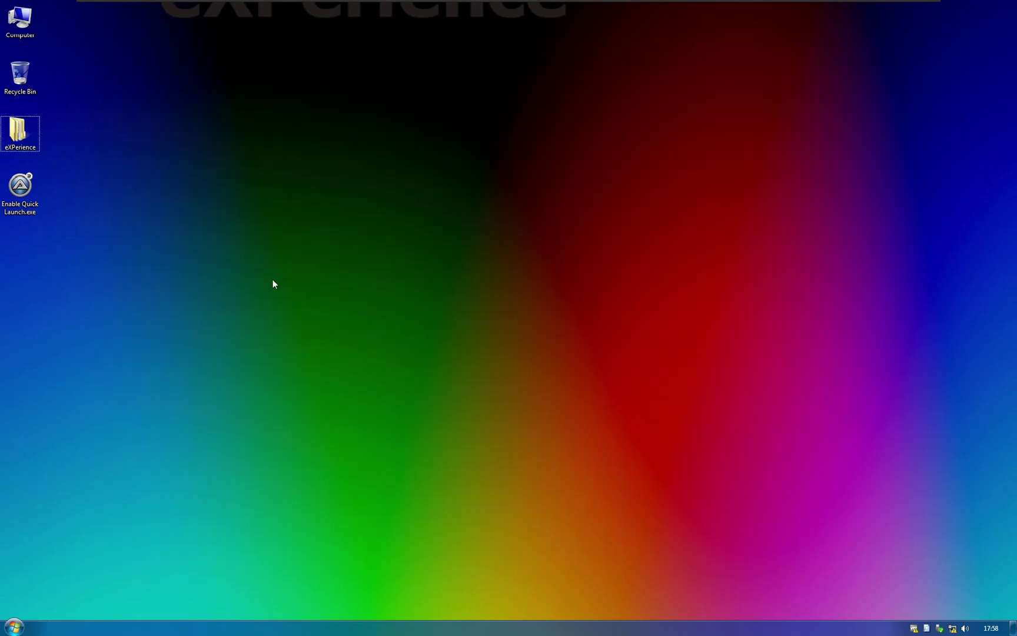
pyautogui.rightClick(121, 163)
pyautogui.click(352, 267)
pyautogui.click(13, 627)
pyautogui.click(43, 578)
pyautogui.click(50, 426)
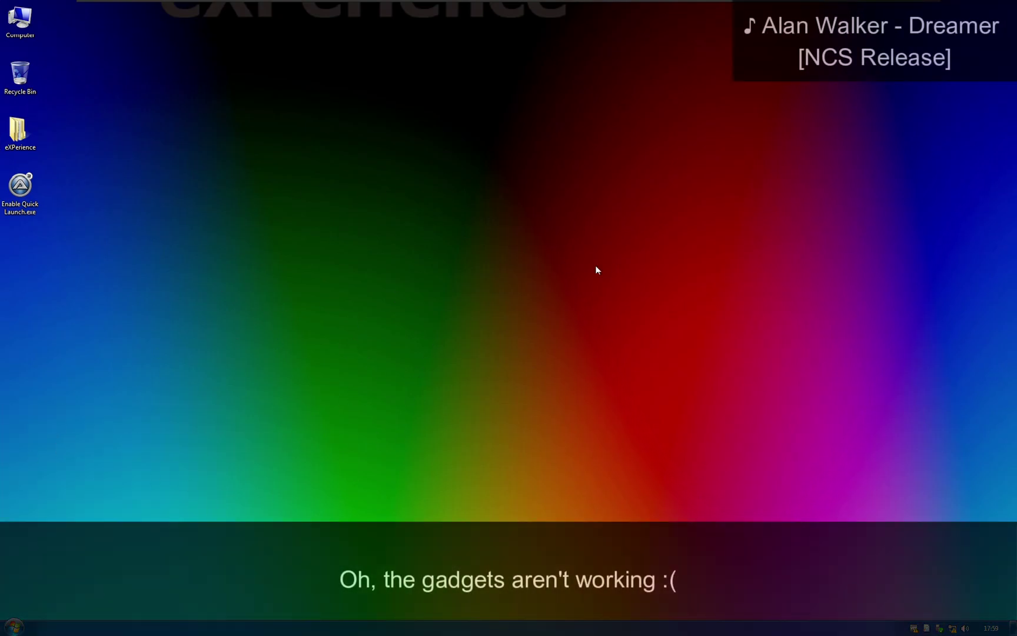
pyautogui.rightClick(332, 263)
pyautogui.click(380, 377)
# - Launch Calculator from the Accessories programs, enter 48 as a test, and close it
pyautogui.click(17, 626)
pyautogui.click(34, 584)
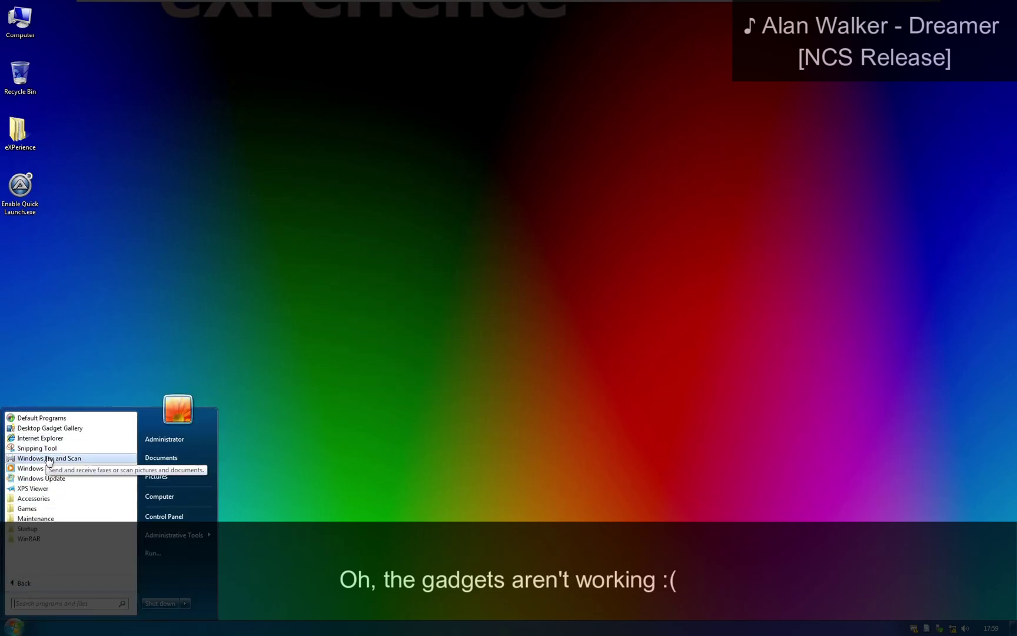
pyautogui.click(35, 508)
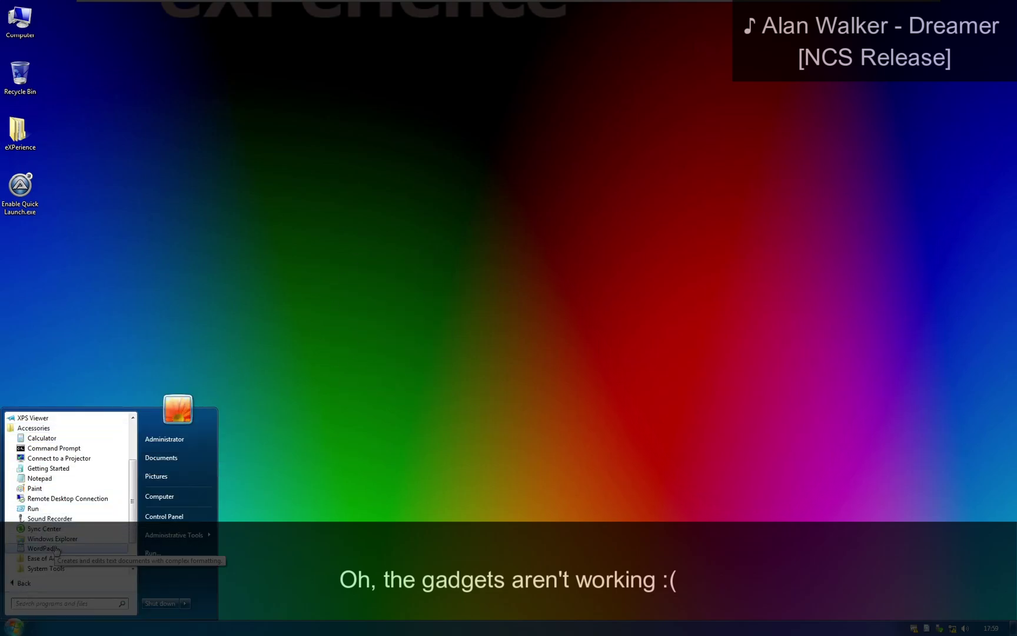
pyautogui.click(40, 438)
pyautogui.click(198, 261)
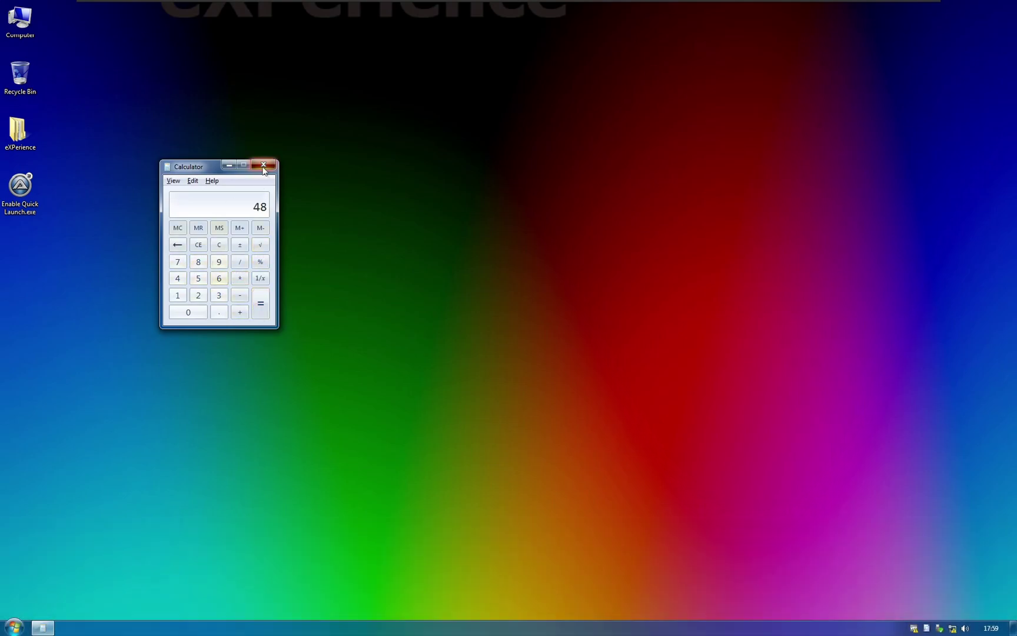
pyautogui.click(263, 165)
# - Open the Games folder from the installed programs to check for included games, and close it
pyautogui.press('super')
pyautogui.click(34, 584)
pyautogui.click(35, 500)
pyautogui.click(57, 518)
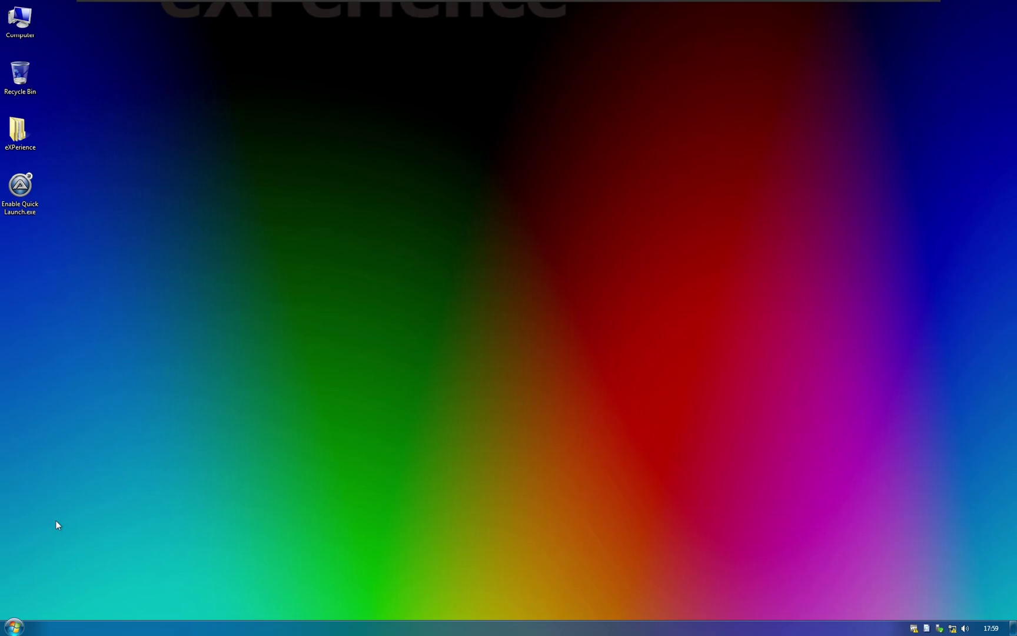
pyautogui.click(412, 303)
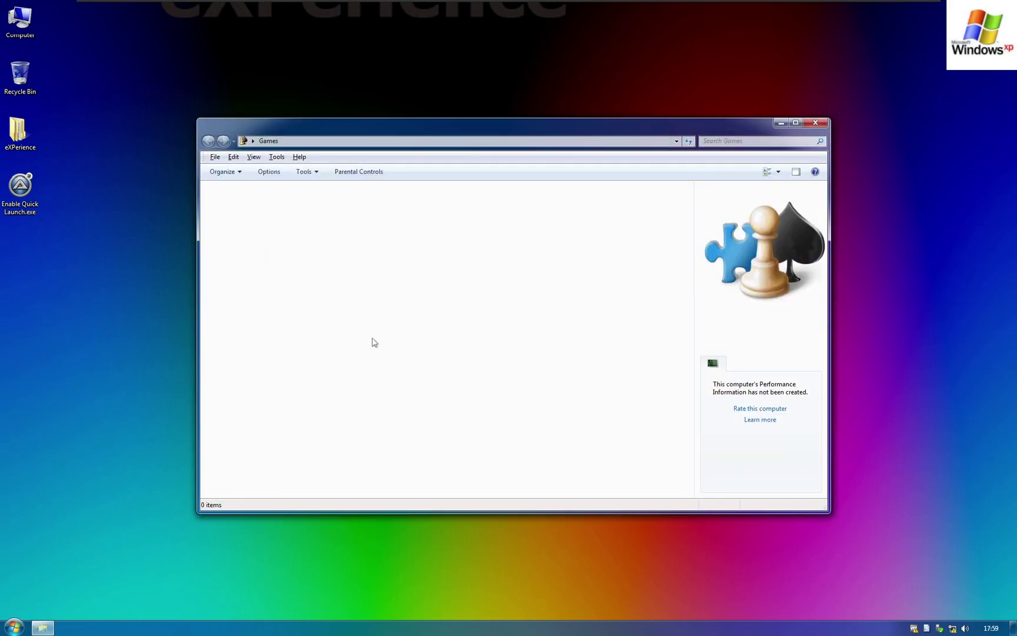
pyautogui.click(817, 122)
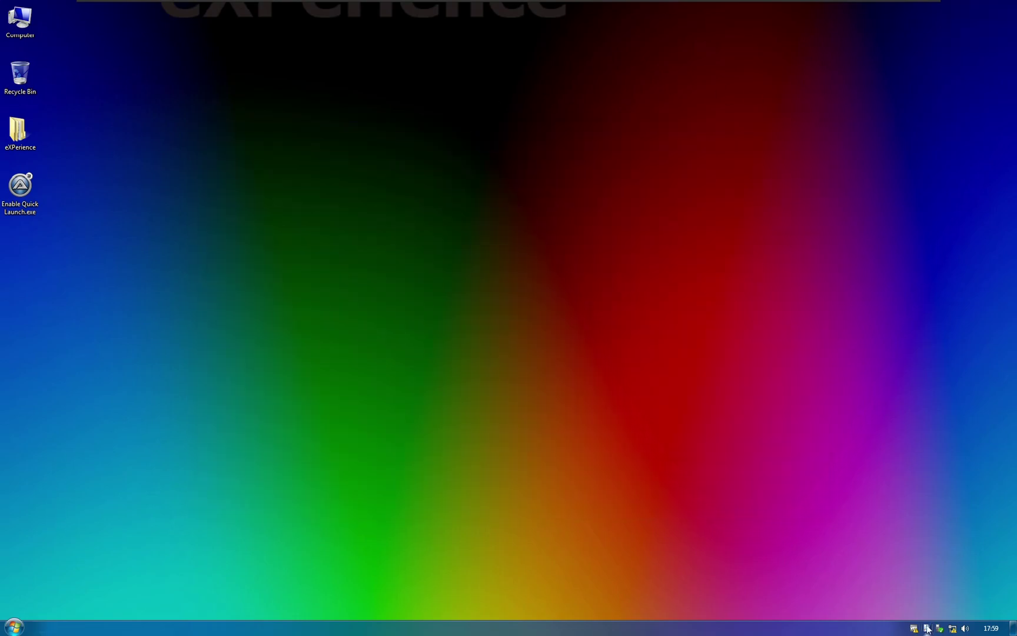
# - Open the Everything search tool, view its version information, and close it
pyautogui.doubleClick(928, 629)
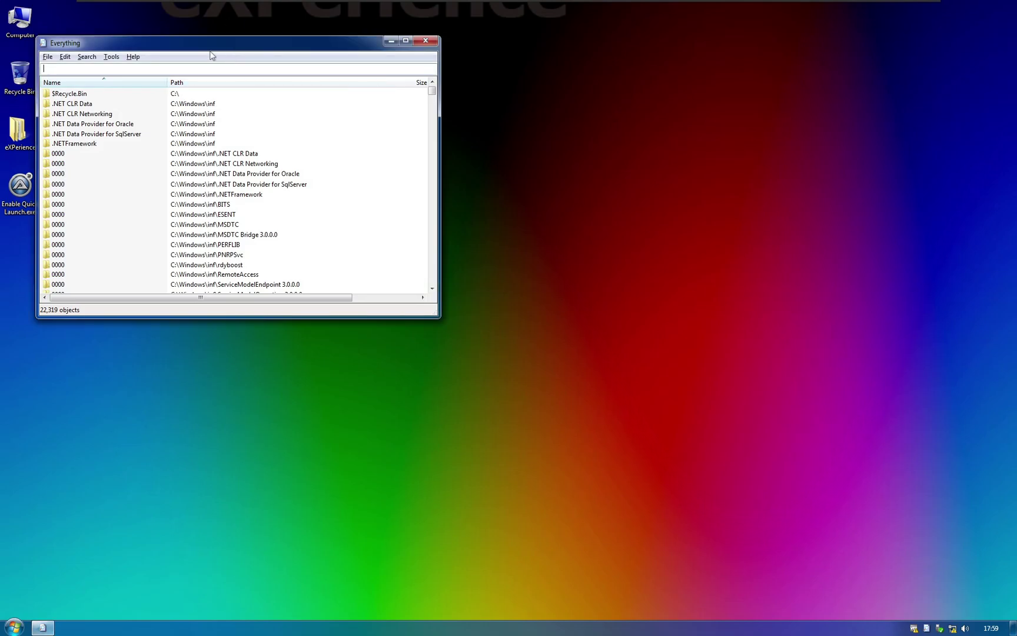
pyautogui.click(133, 57)
pyautogui.click(171, 110)
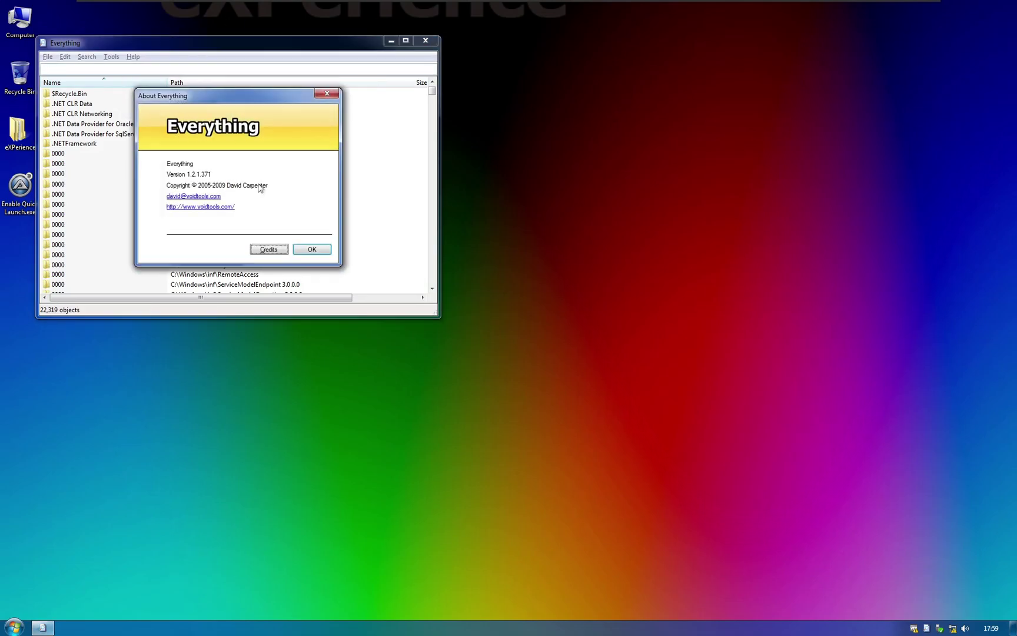
pyautogui.click(328, 93)
pyautogui.click(426, 40)
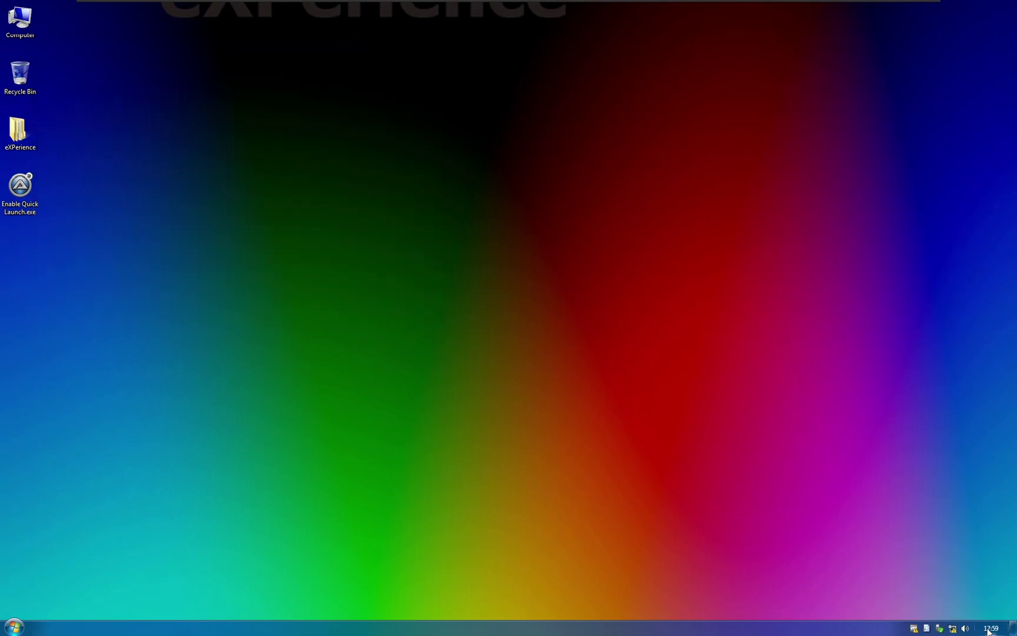
# - Open Control Panel to look over all its items, and close it
pyautogui.rightClick(829, 361)
pyautogui.click(859, 475)
pyautogui.click(13, 627)
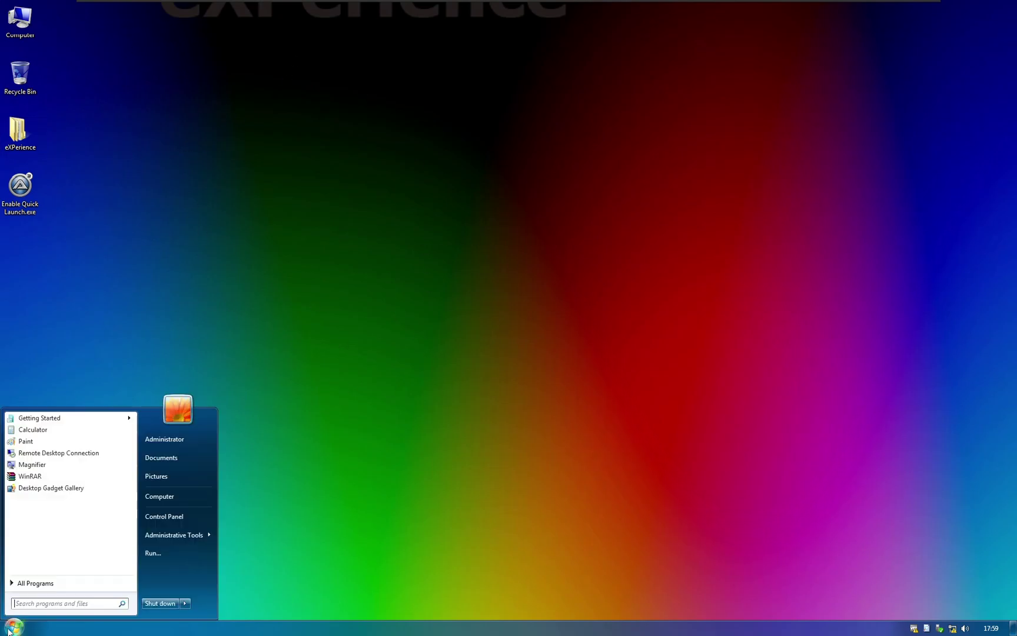
pyautogui.click(167, 516)
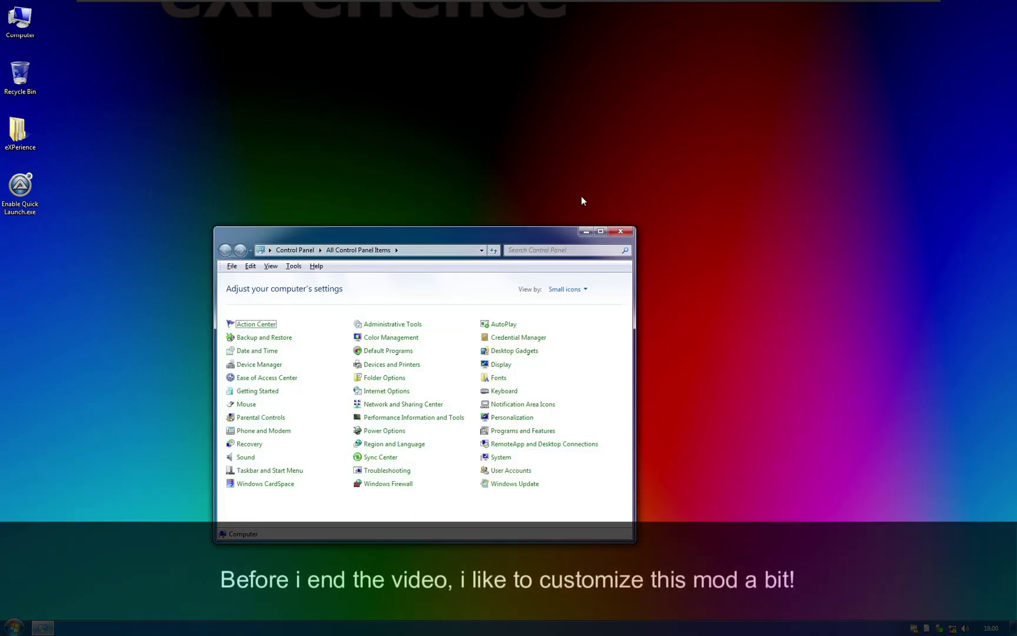
pyautogui.hotkey('alt', 'F4')
# - Look inside the Pictures library and check the drives in Computer, closing each window
pyautogui.click(13, 627)
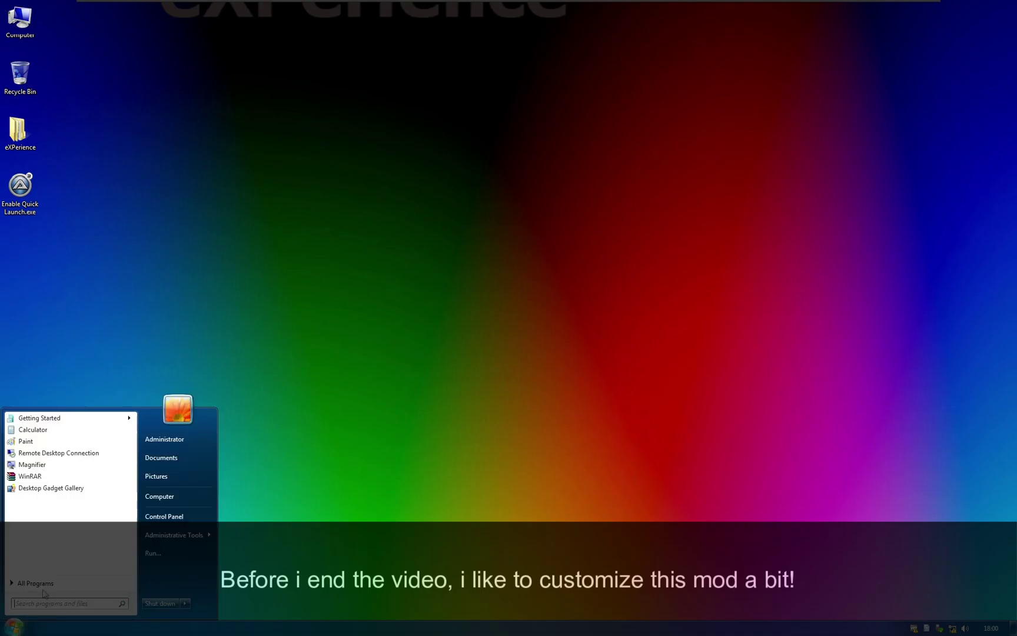
pyautogui.click(156, 476)
pyautogui.moveTo(556, 327); pyautogui.dragTo(313, 192)
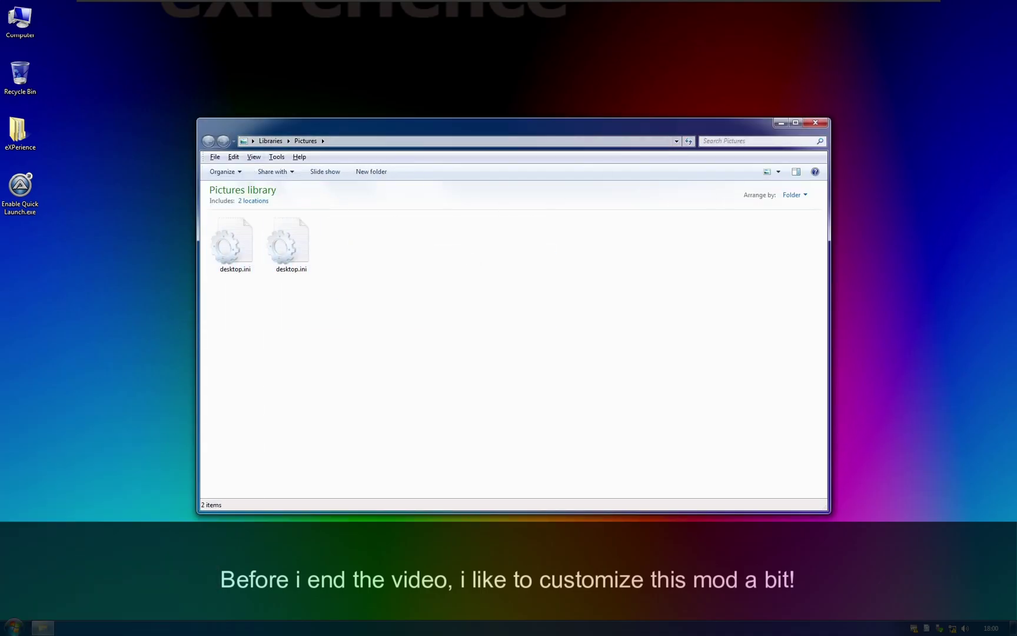
pyautogui.click(815, 122)
pyautogui.doubleClick(19, 20)
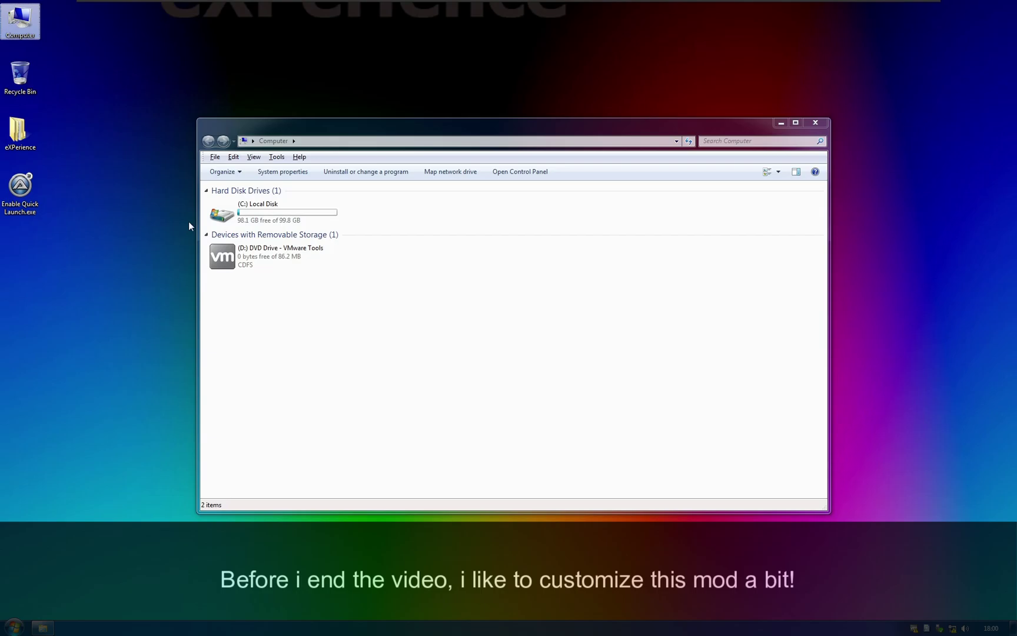
pyautogui.click(815, 121)
pyautogui.click(13, 628)
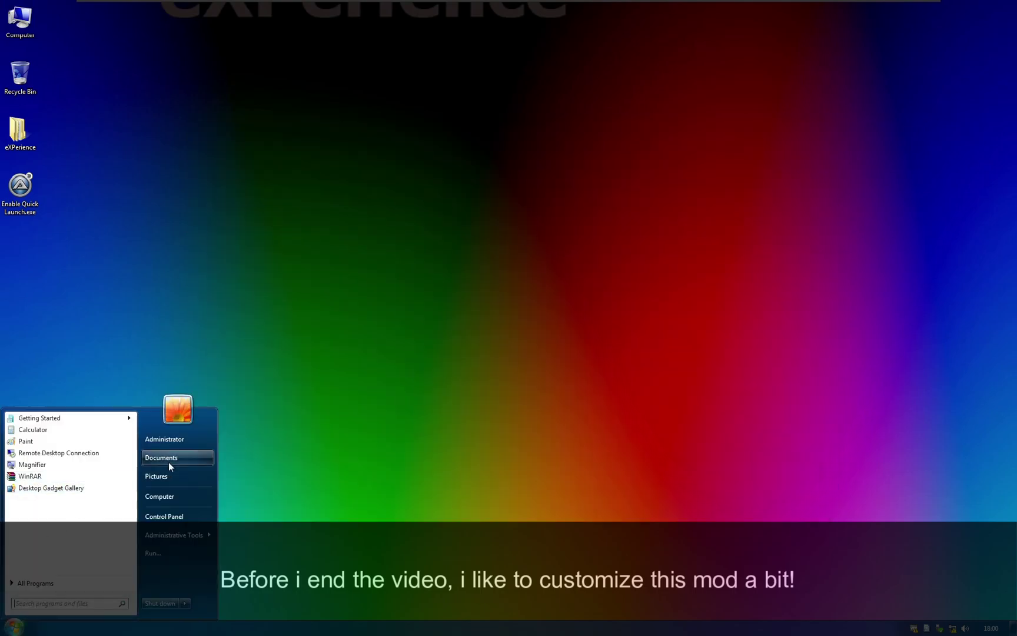
pyautogui.press('Escape')
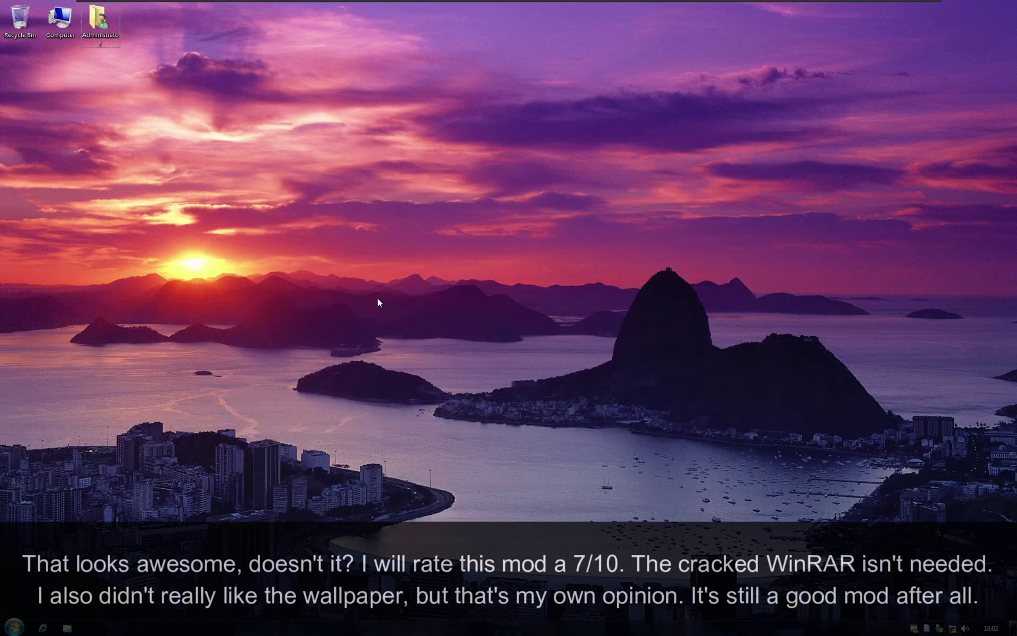
# - Display the About Windows version information using the Run command, and close it
pyautogui.press('super+r')
pyautogui.write('z')
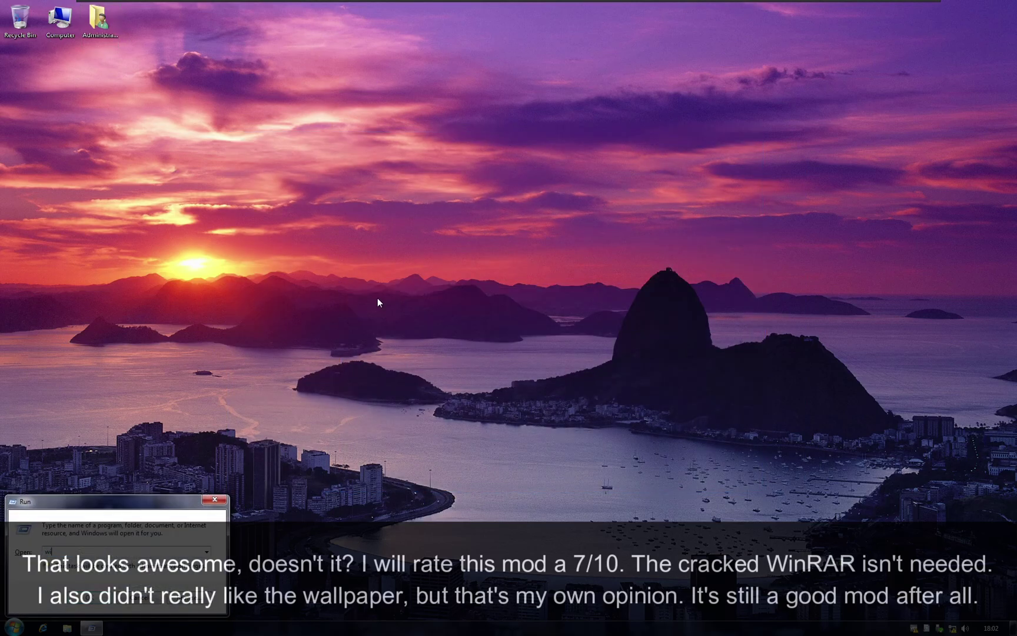
pyautogui.press('Return')
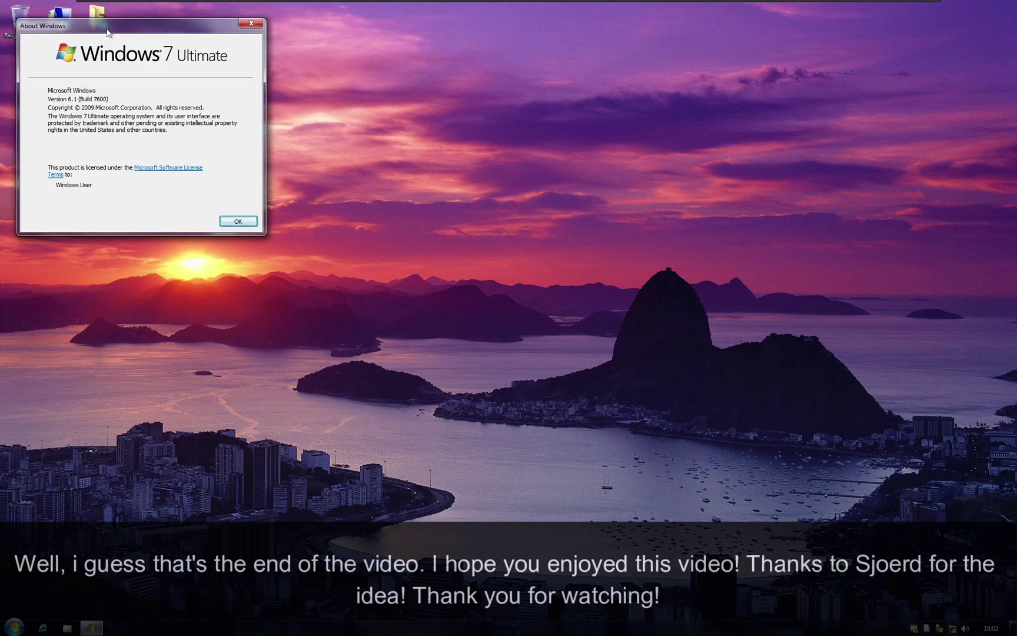
pyautogui.moveTo(107, 31)
pyautogui.mouseDown()
pyautogui.moveTo(335, 196)
pyautogui.moveTo(658, 378)
pyautogui.moveTo(637, 299)
pyautogui.moveTo(143, 68)
pyautogui.moveTo(112, 37)
pyautogui.moveTo(127, 30)
pyautogui.mouseUp()
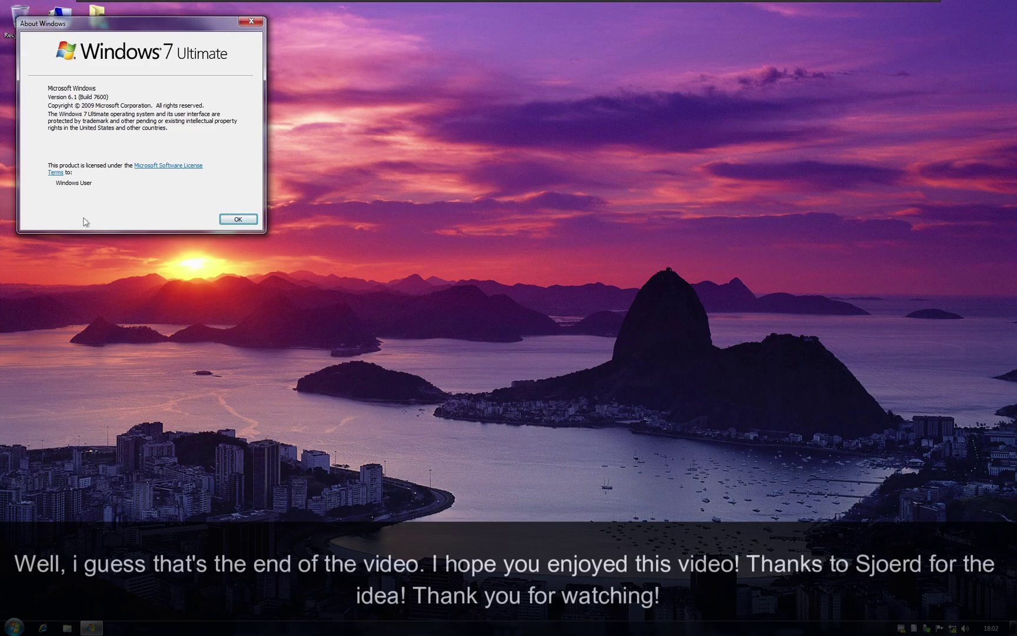
pyautogui.click(242, 25)
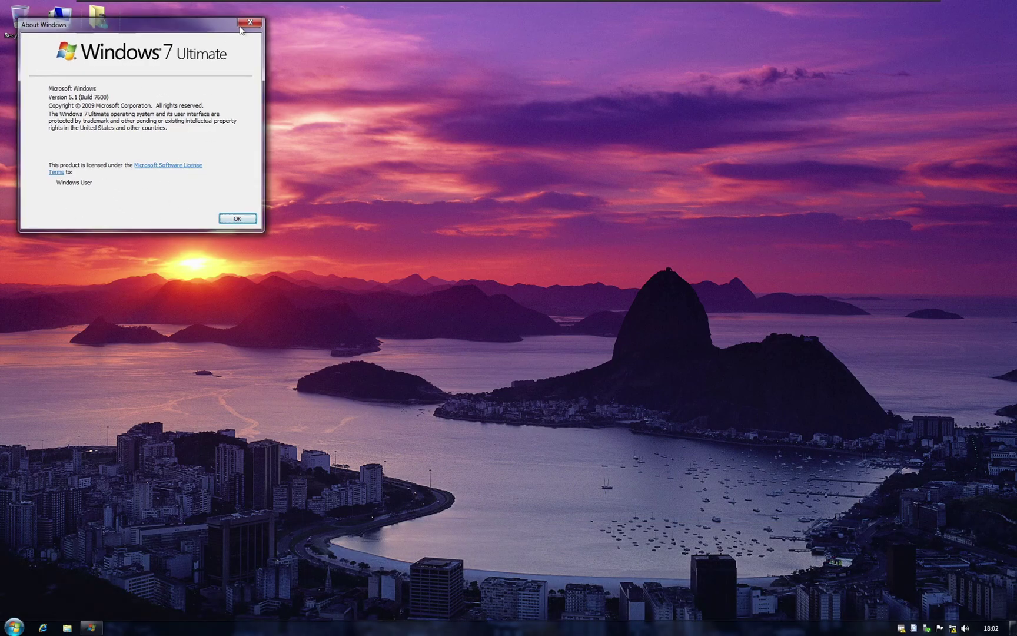